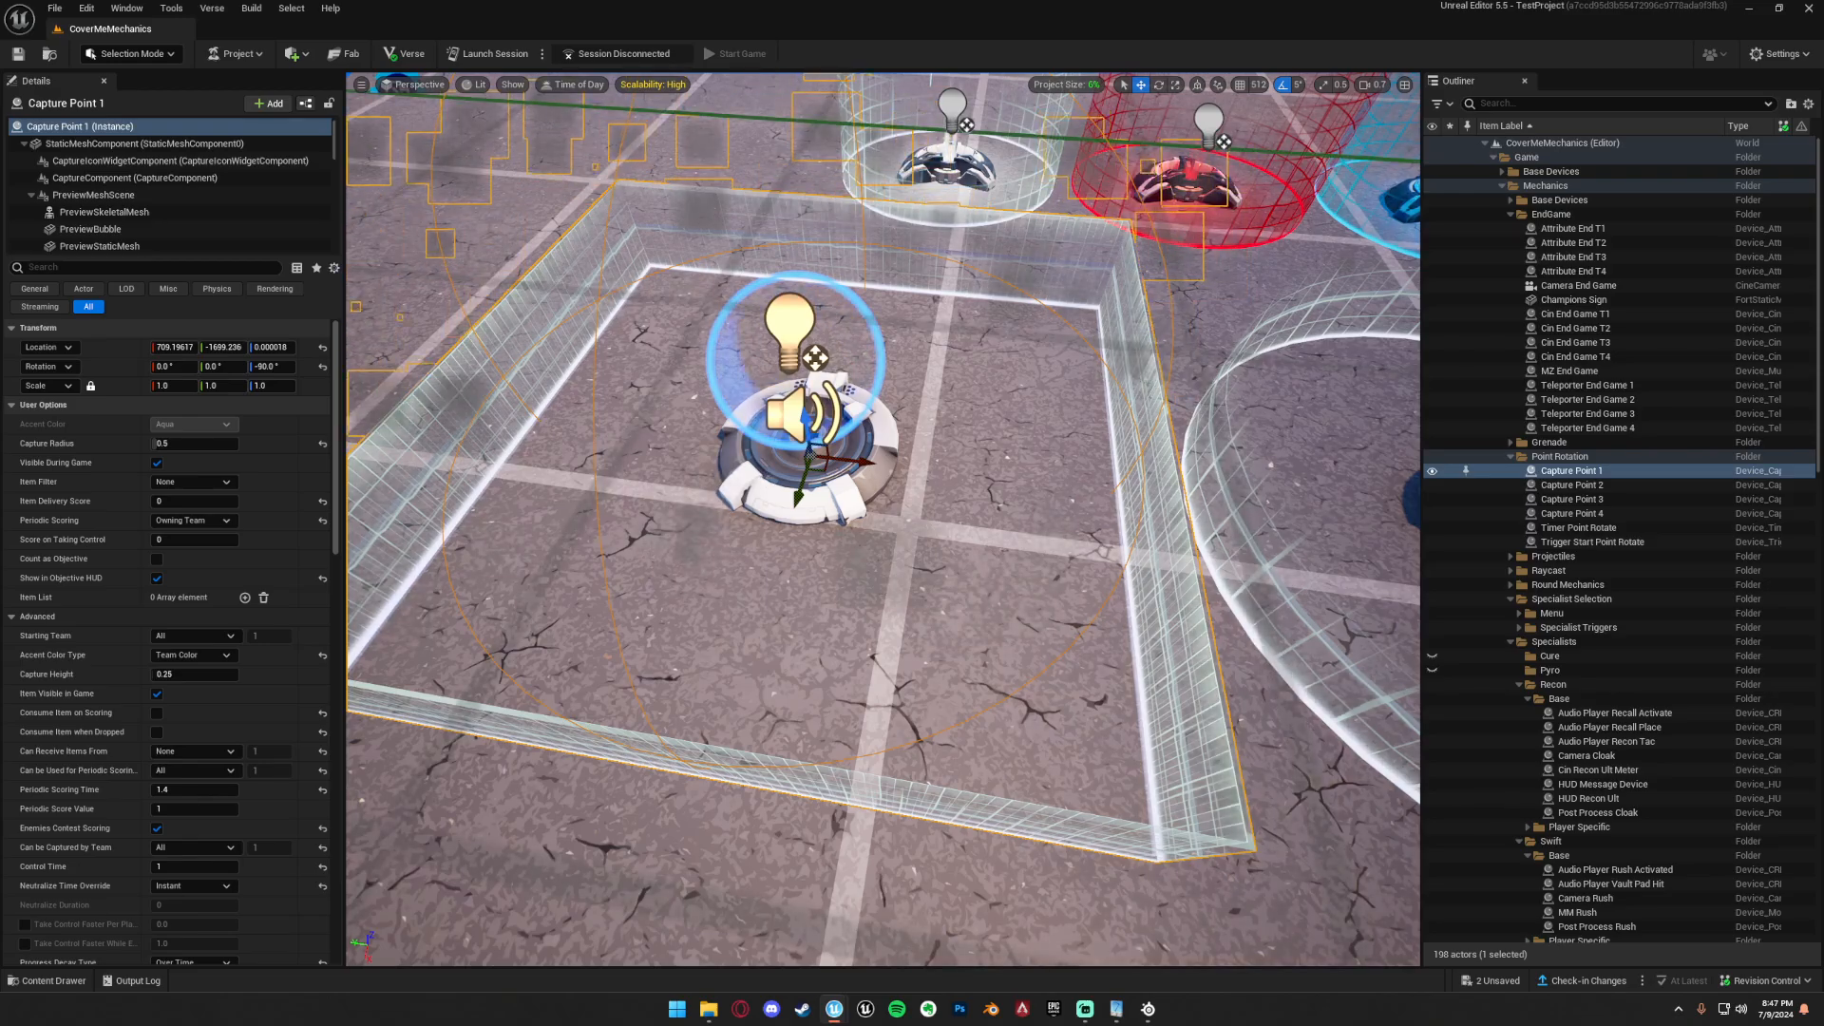
# Select the CaptureAreaStaticMesh component of Capture Point 1 and examine its mesh, materials and the capture area in the level.
pyautogui.scroll(-2, 114, 181)
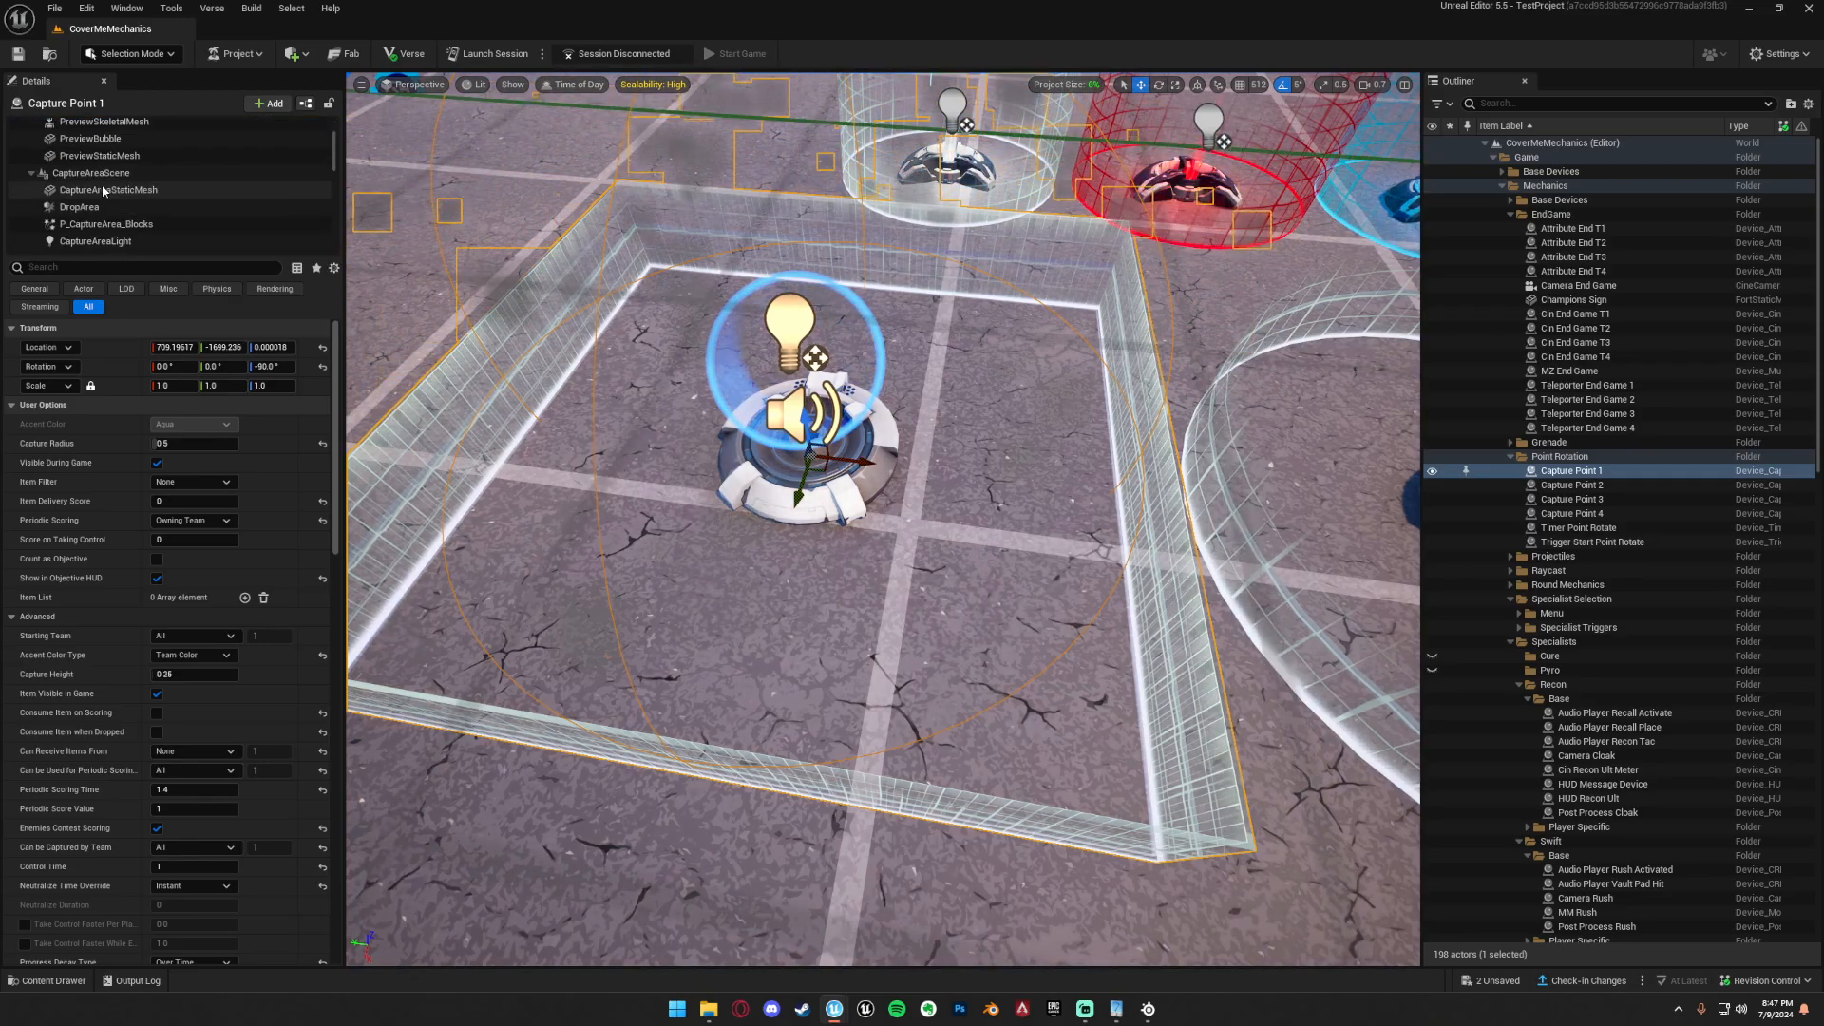
pyautogui.scroll(-3, 87, 188)
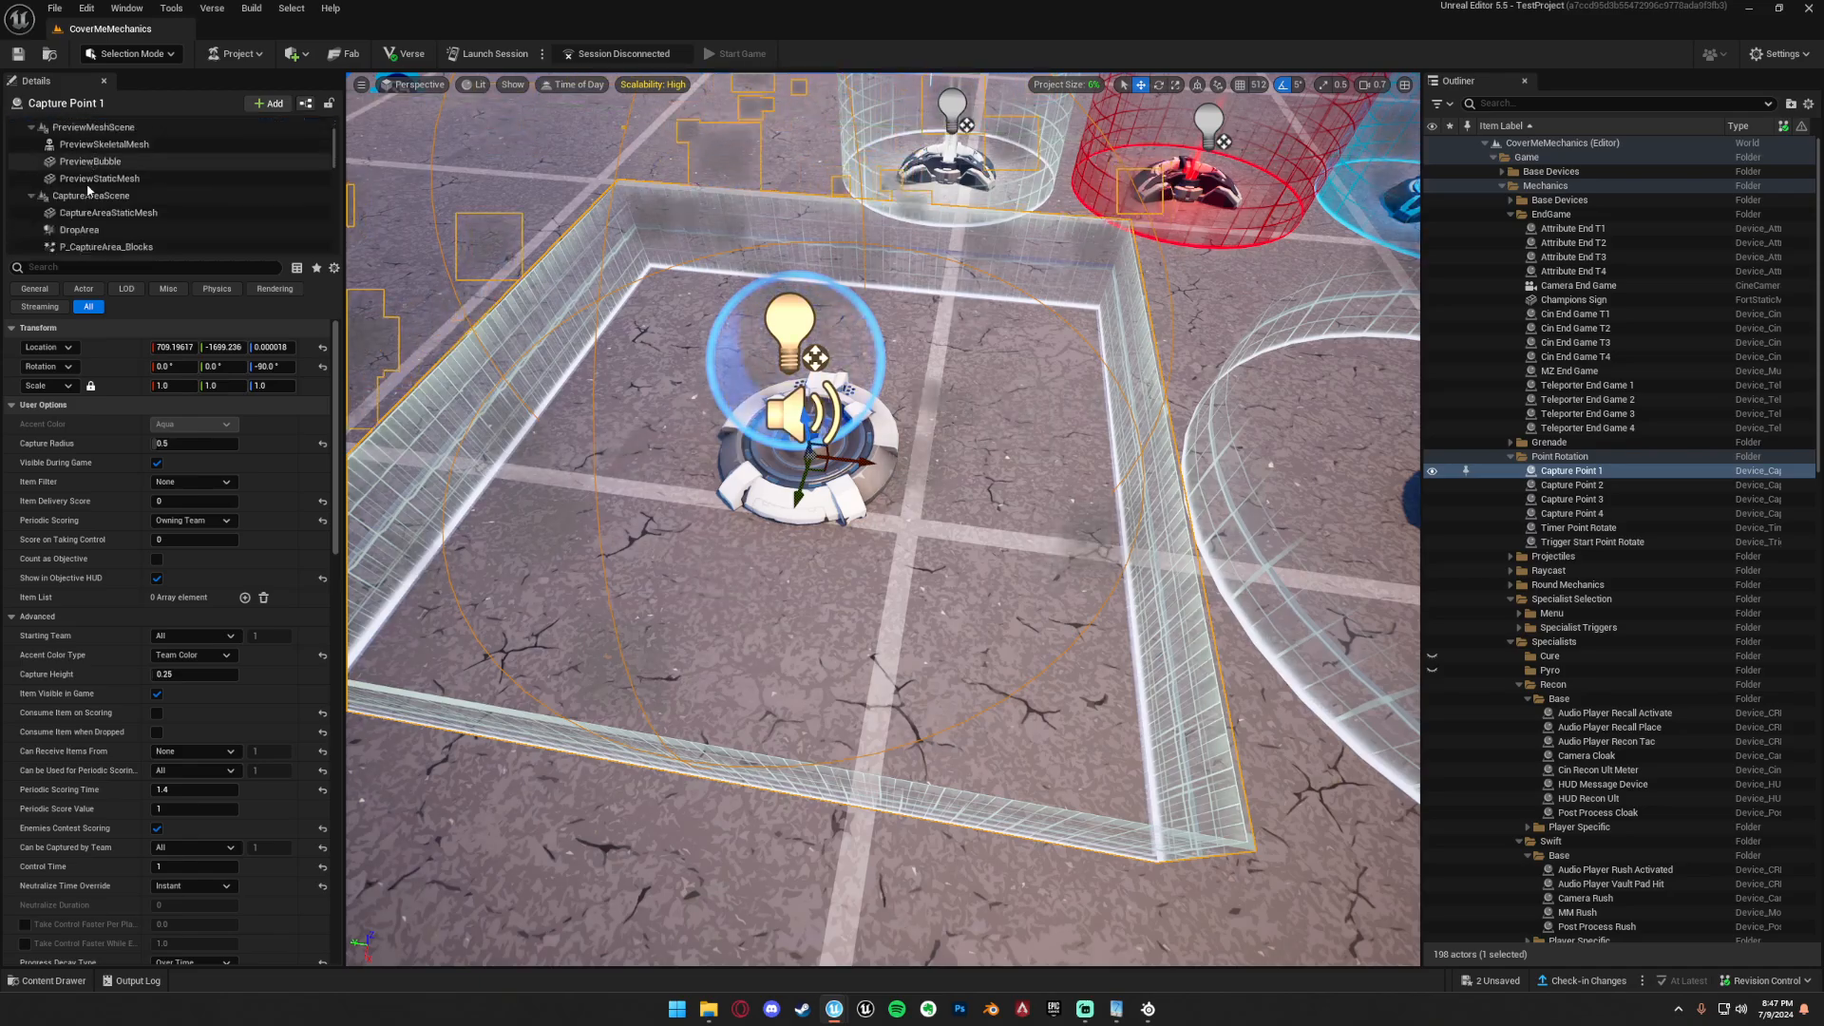
pyautogui.scroll(-2, 84, 186)
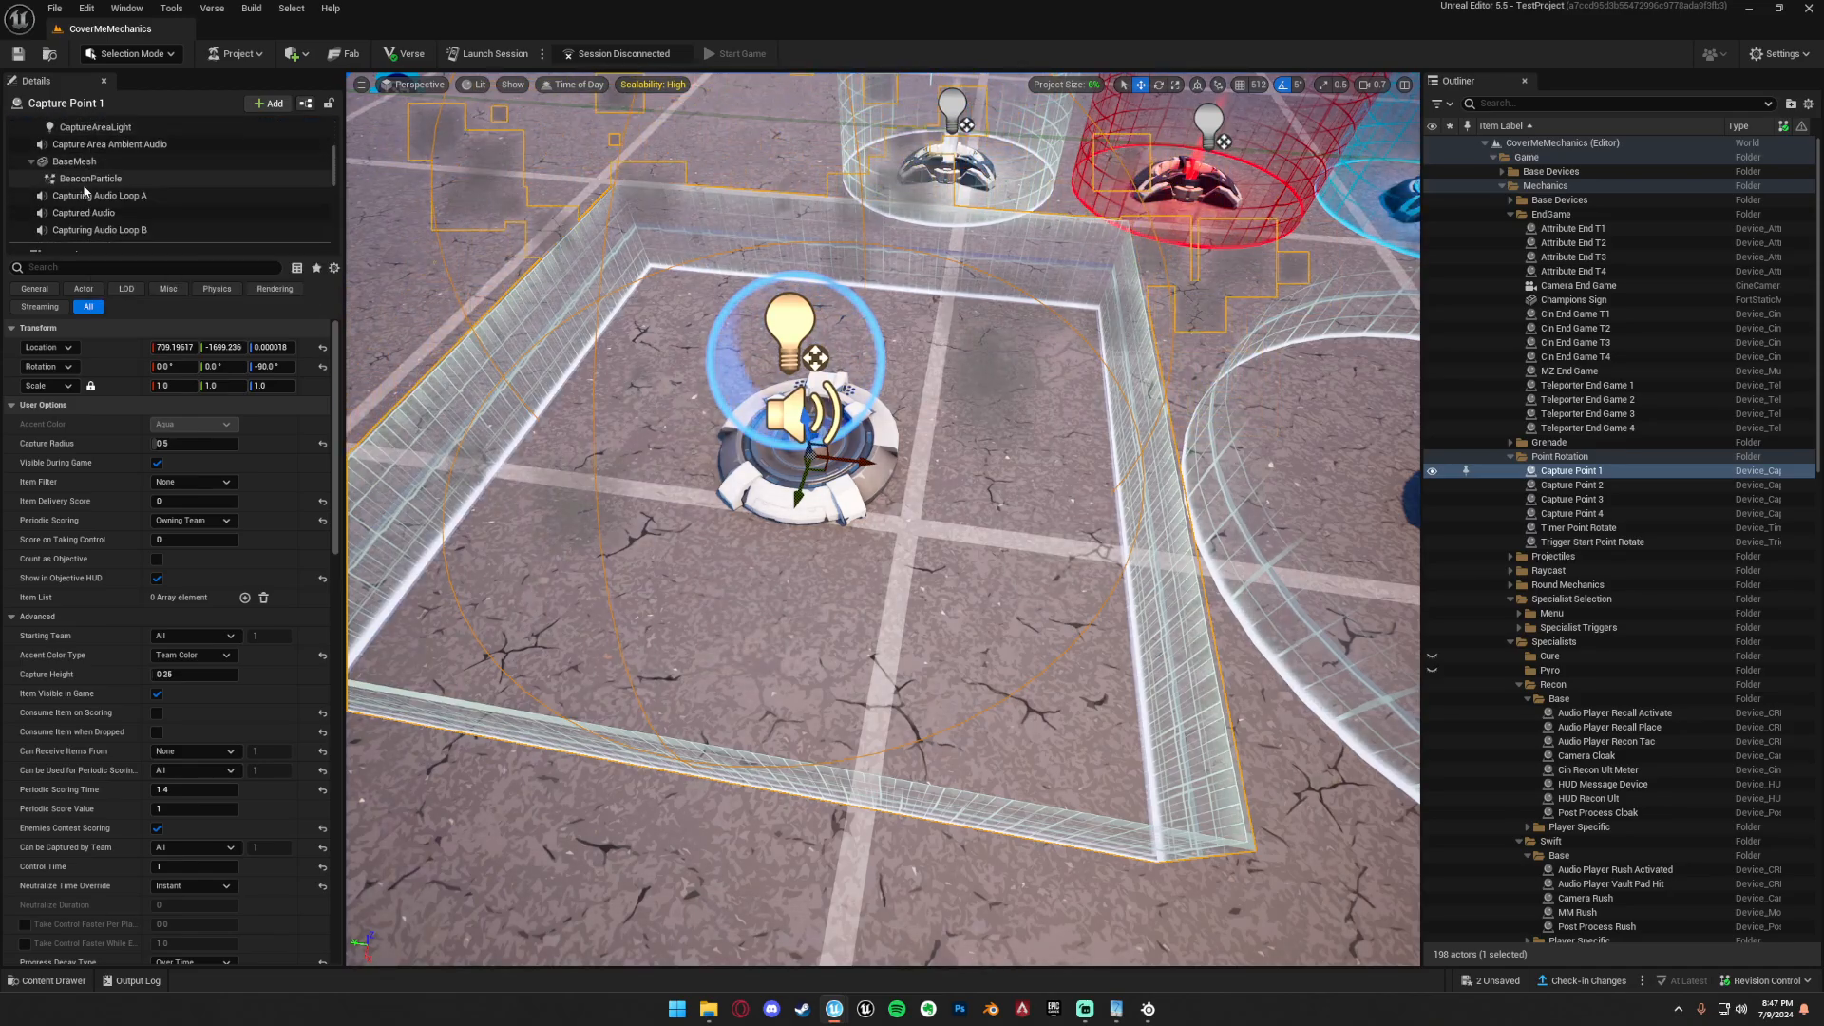
pyautogui.scroll(2, 83, 189)
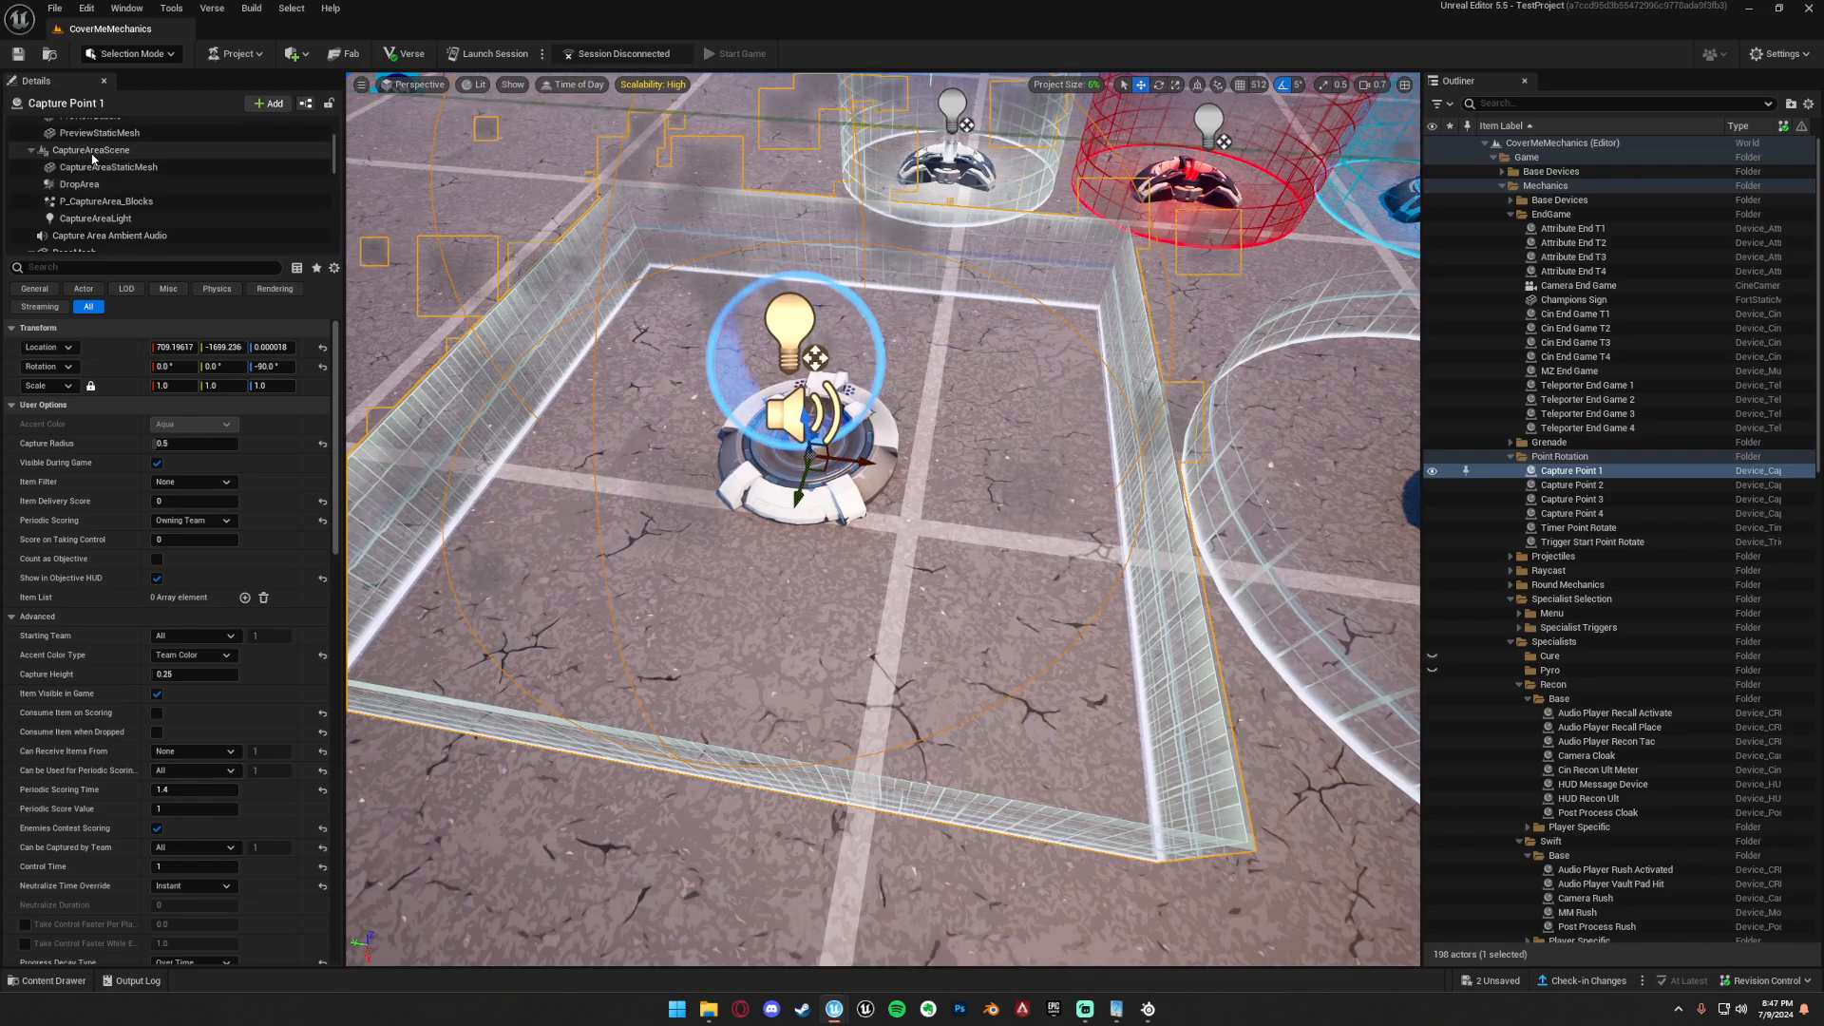
pyautogui.click(105, 167)
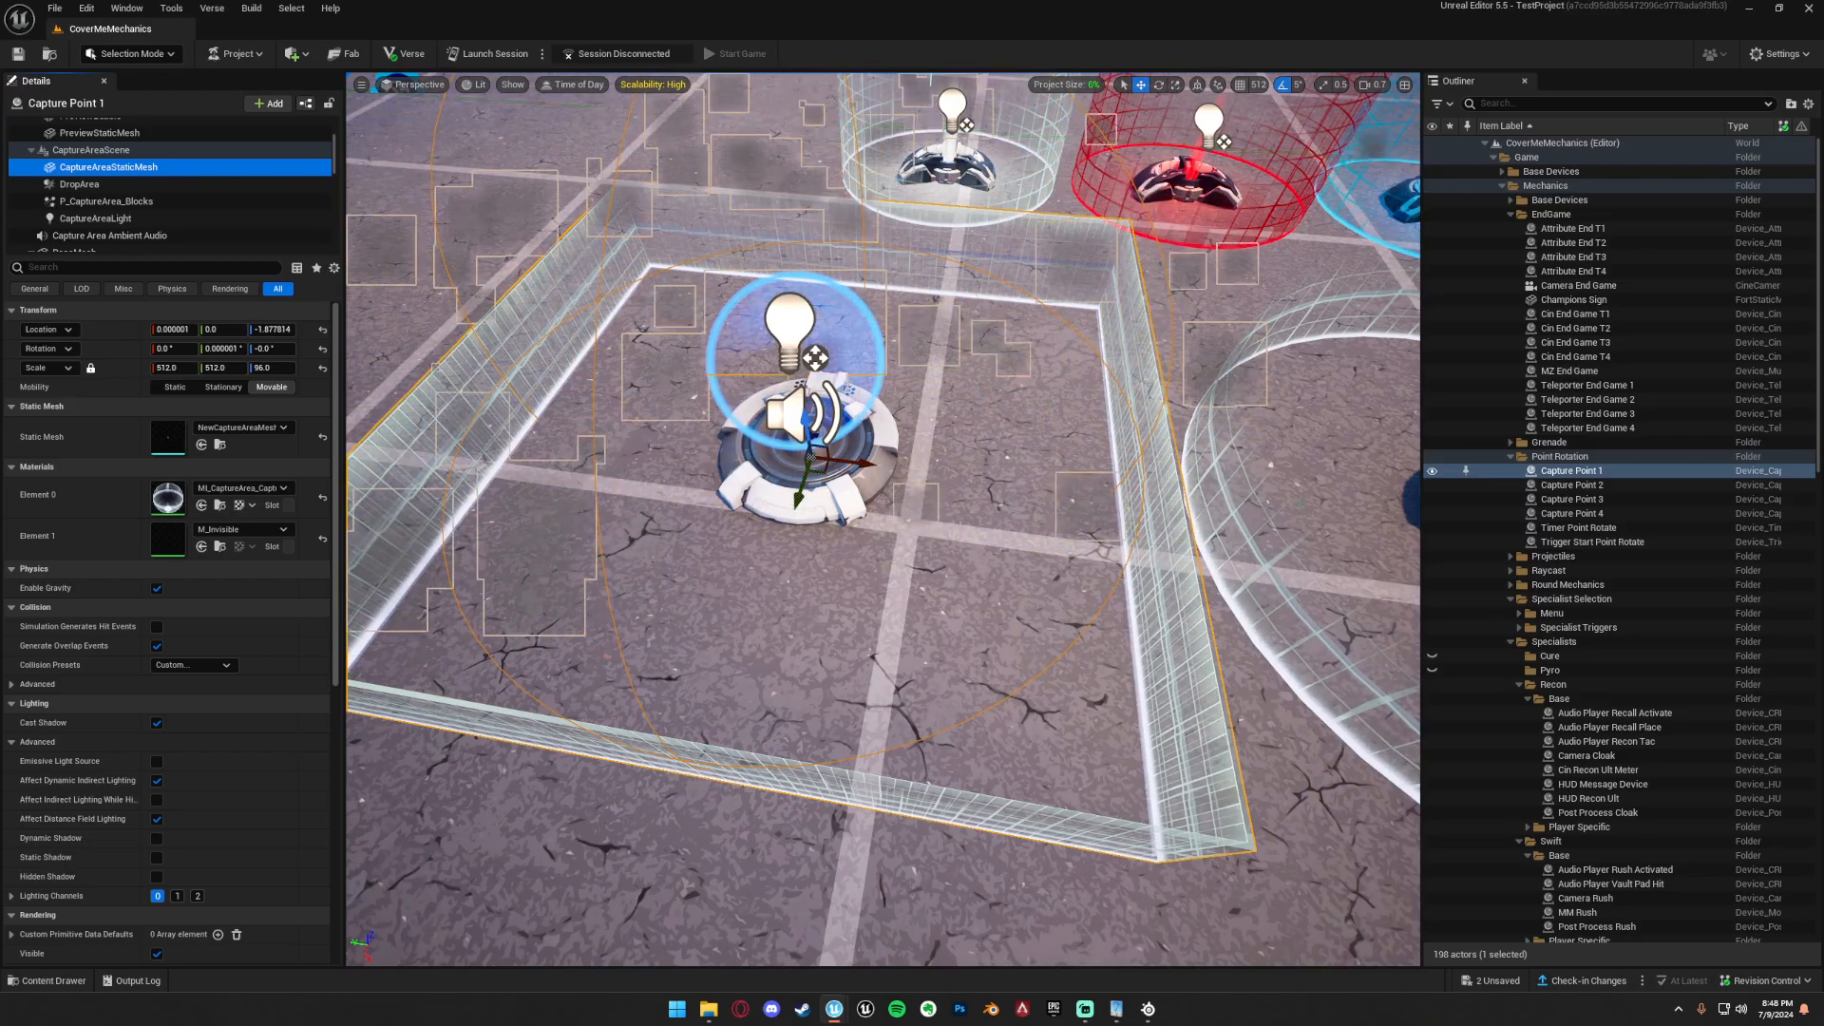
pyautogui.moveTo(996, 635)
pyautogui.mouseDown(button='right')
pyautogui.moveTo(903, 670)
pyautogui.moveTo(996, 608)
pyautogui.mouseUp(button='right')
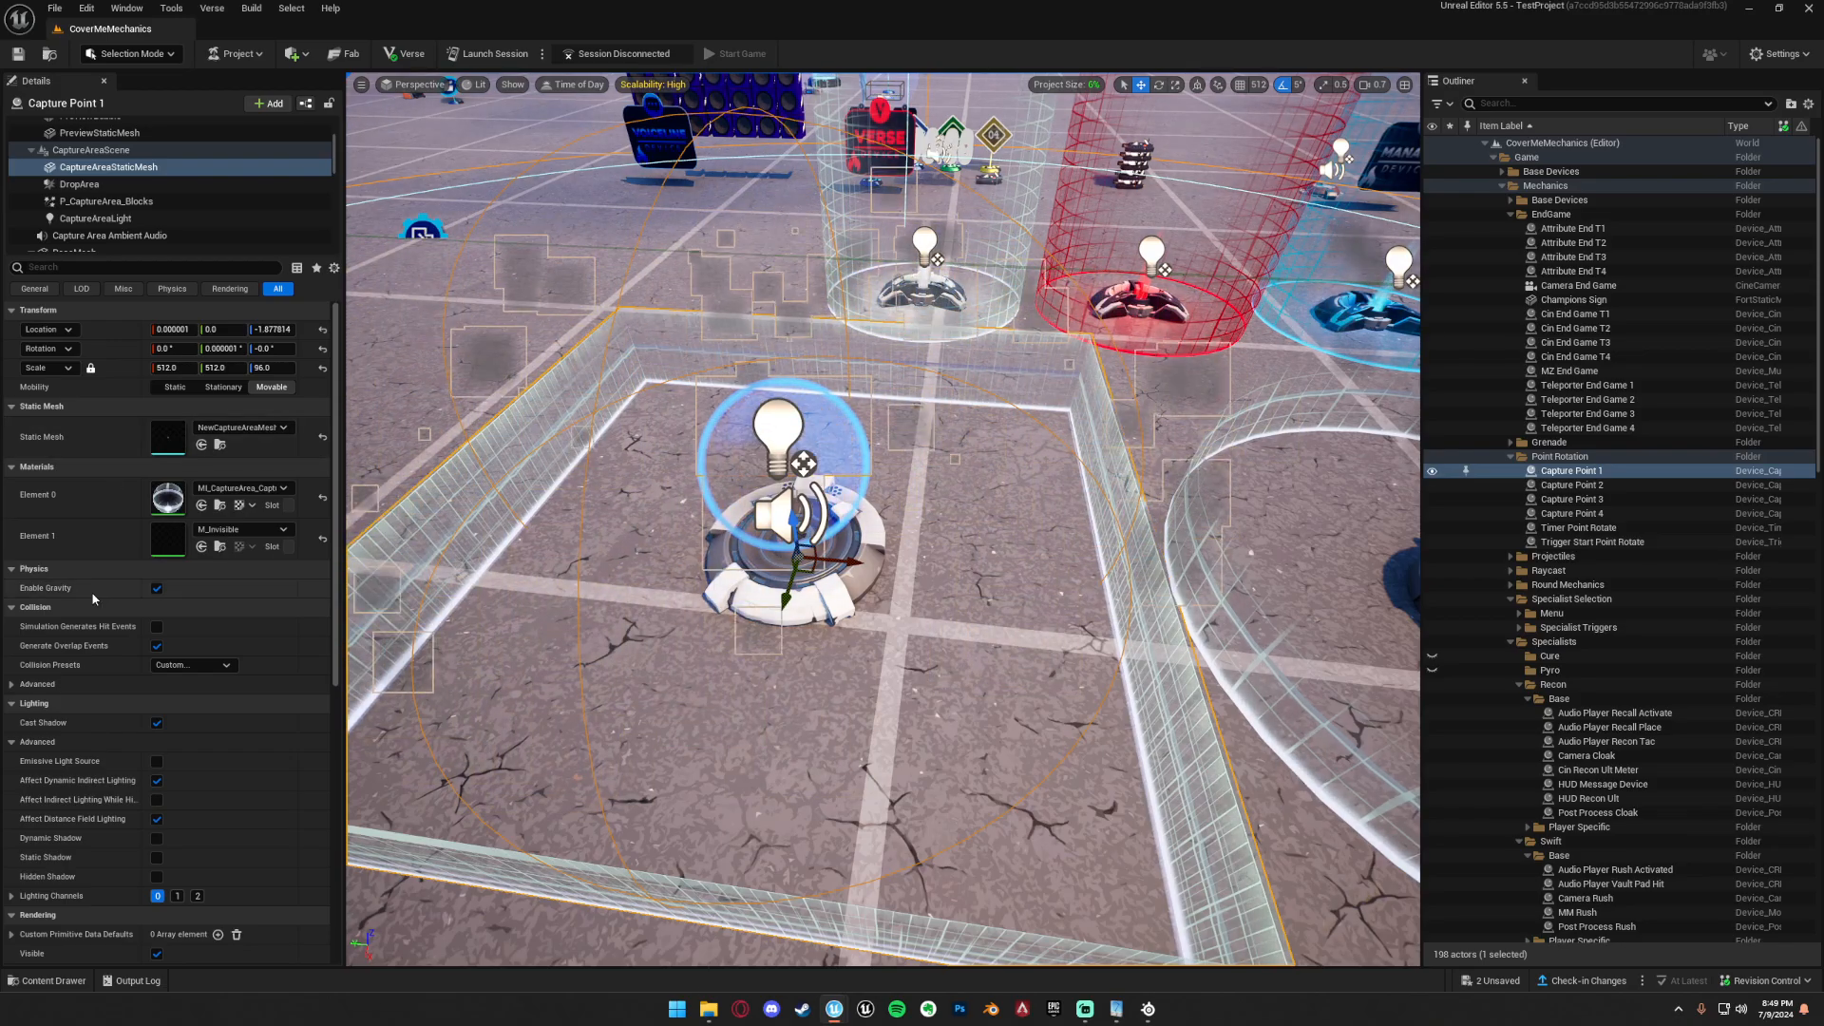
pyautogui.press('d')
pyautogui.moveTo(837, 737)
pyautogui.mouseDown(button='right')
pyautogui.moveTo(698, 713)
pyautogui.moveTo(837, 737)
pyautogui.mouseUp(button='right')
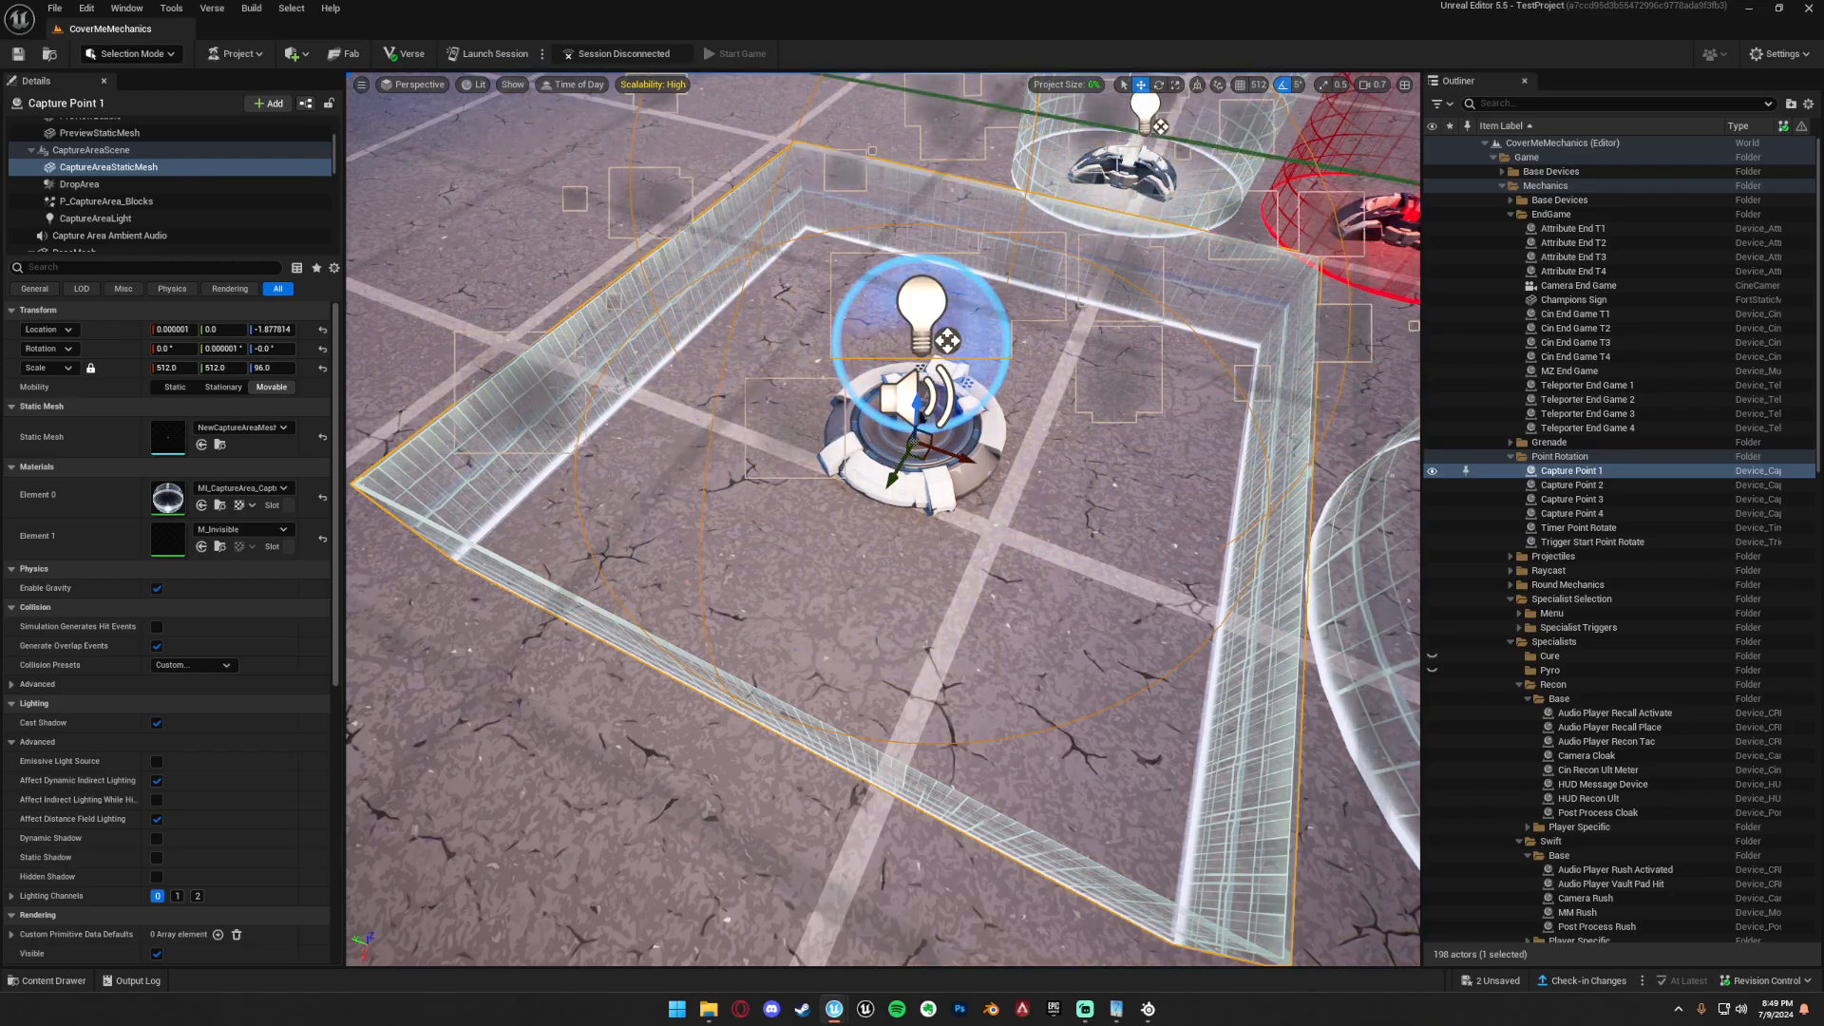
pyautogui.moveTo(760, 570); pyautogui.dragTo(580, 518, button='right')
# Find Merged 9709D0B9 in the level and compare it with the neighbouring Merged mesh, ending with Merged 9709D0B9 selected.
pyautogui.scroll(-15, 1599, 580)
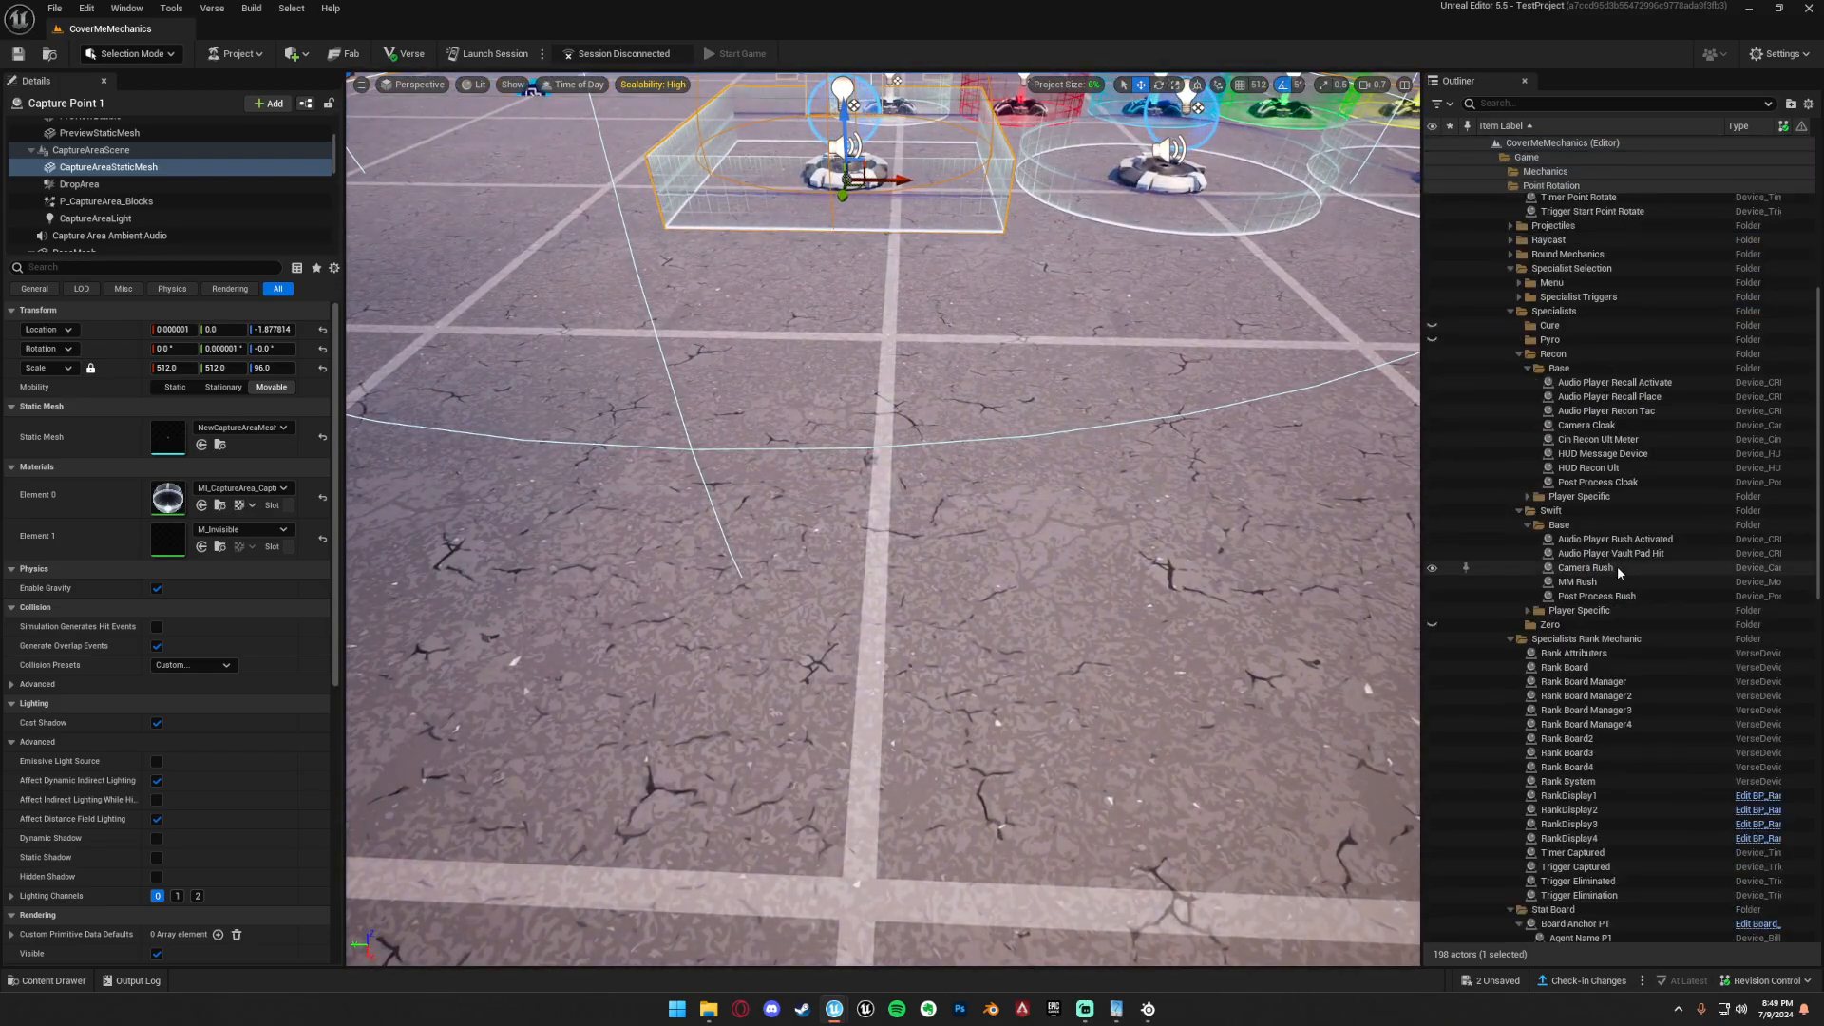
pyautogui.scroll(-10, 1599, 580)
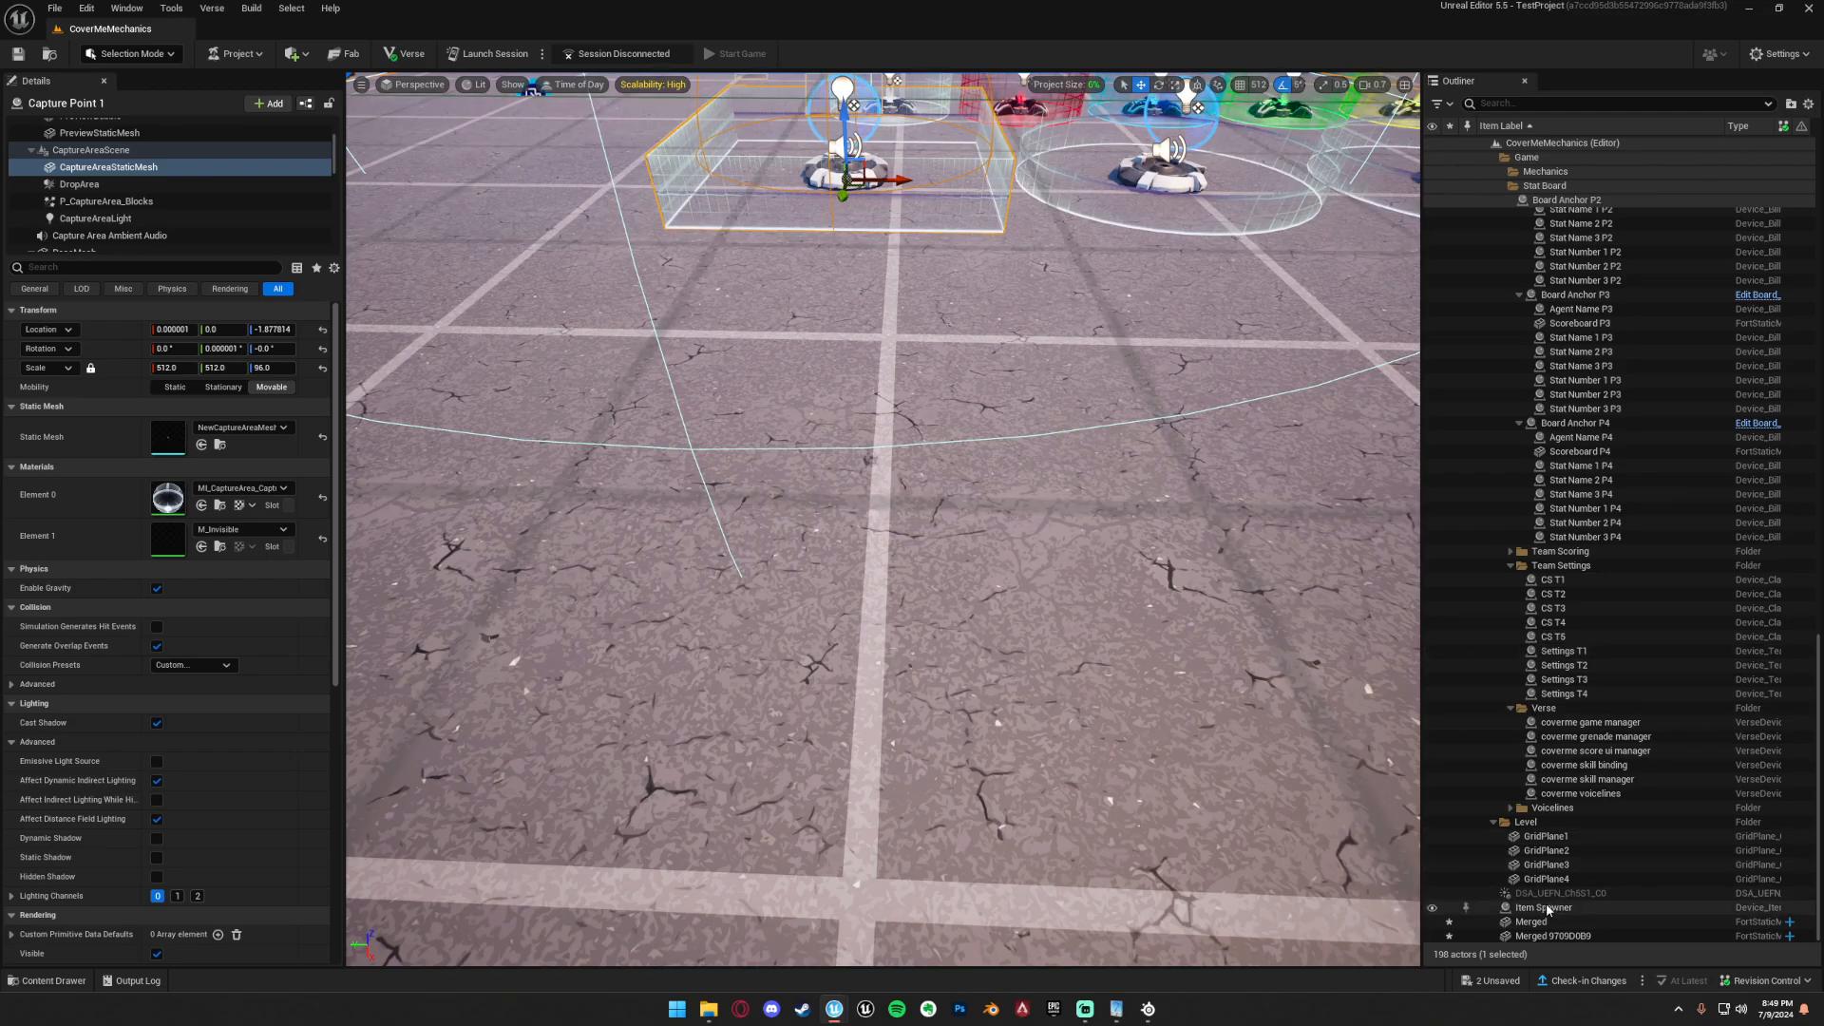
pyautogui.doubleClick(1522, 937)
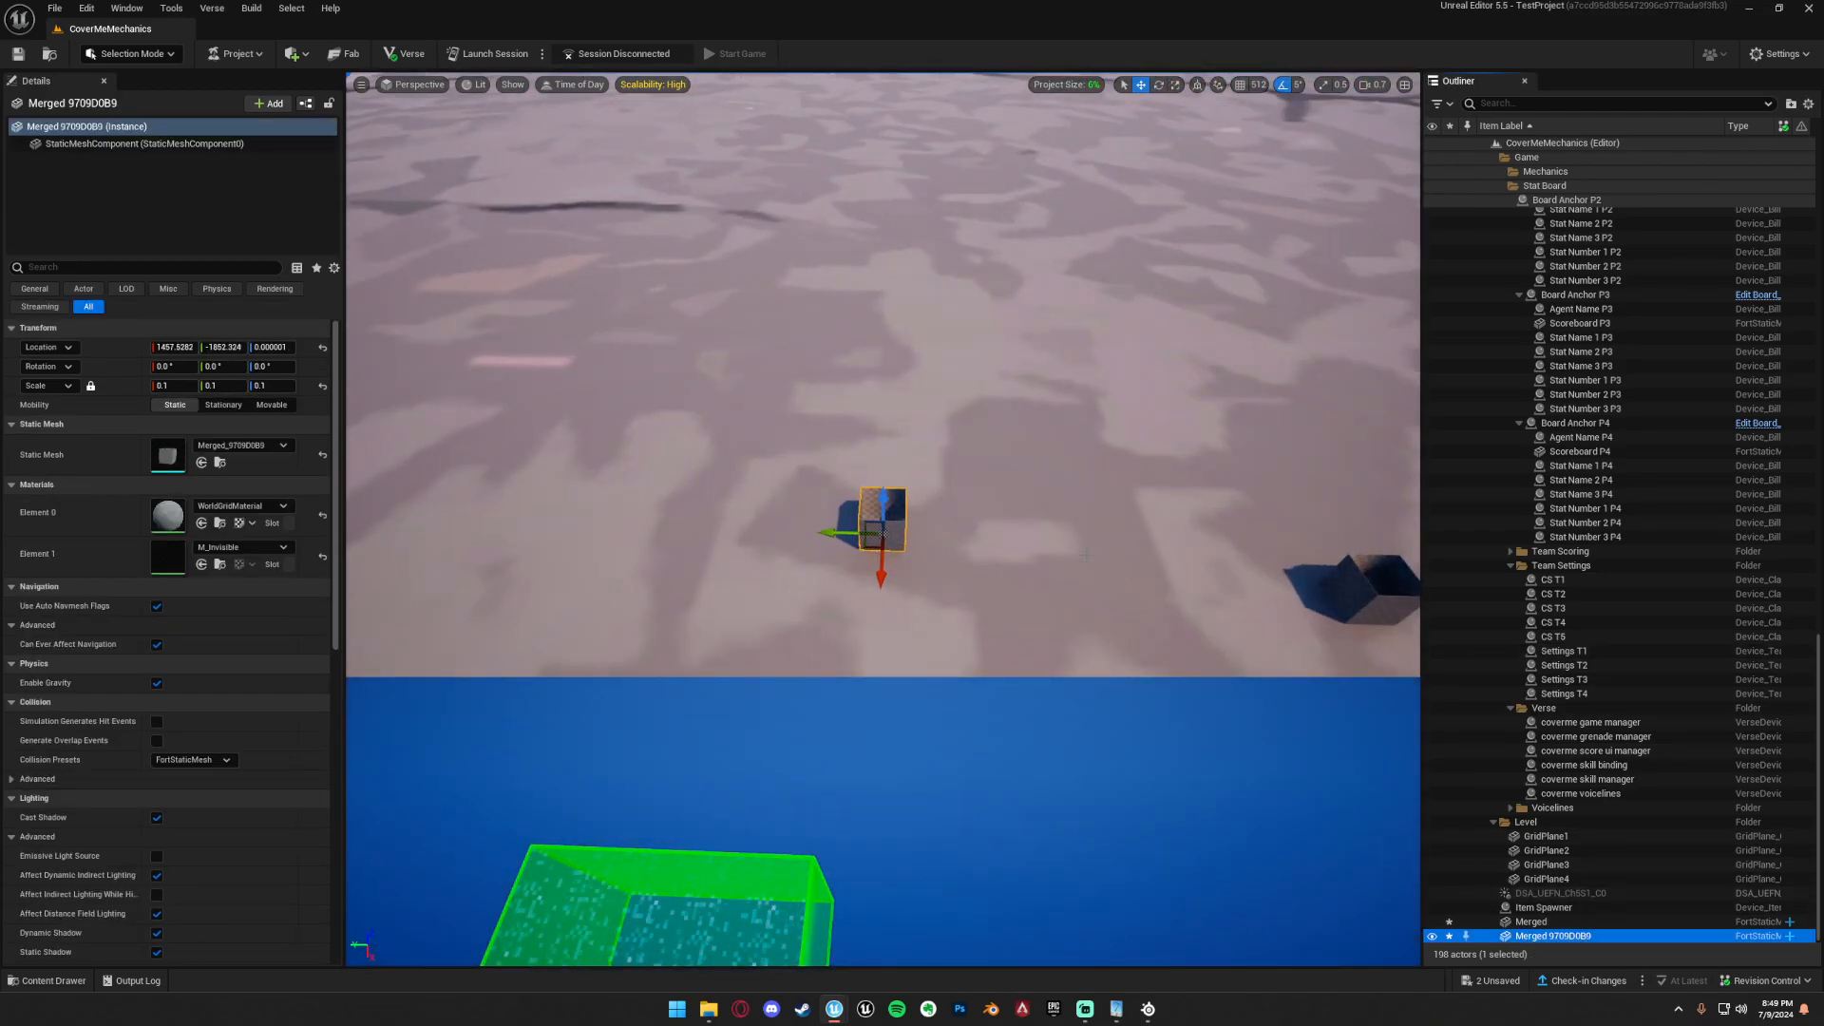
pyautogui.press('s')
pyautogui.moveTo(884, 520); pyautogui.dragTo(888, 623, button='right')
pyautogui.scroll(-5, 884, 520)
pyautogui.press('w')
pyautogui.moveTo(917, 433); pyautogui.dragTo(917, 438, button='right')
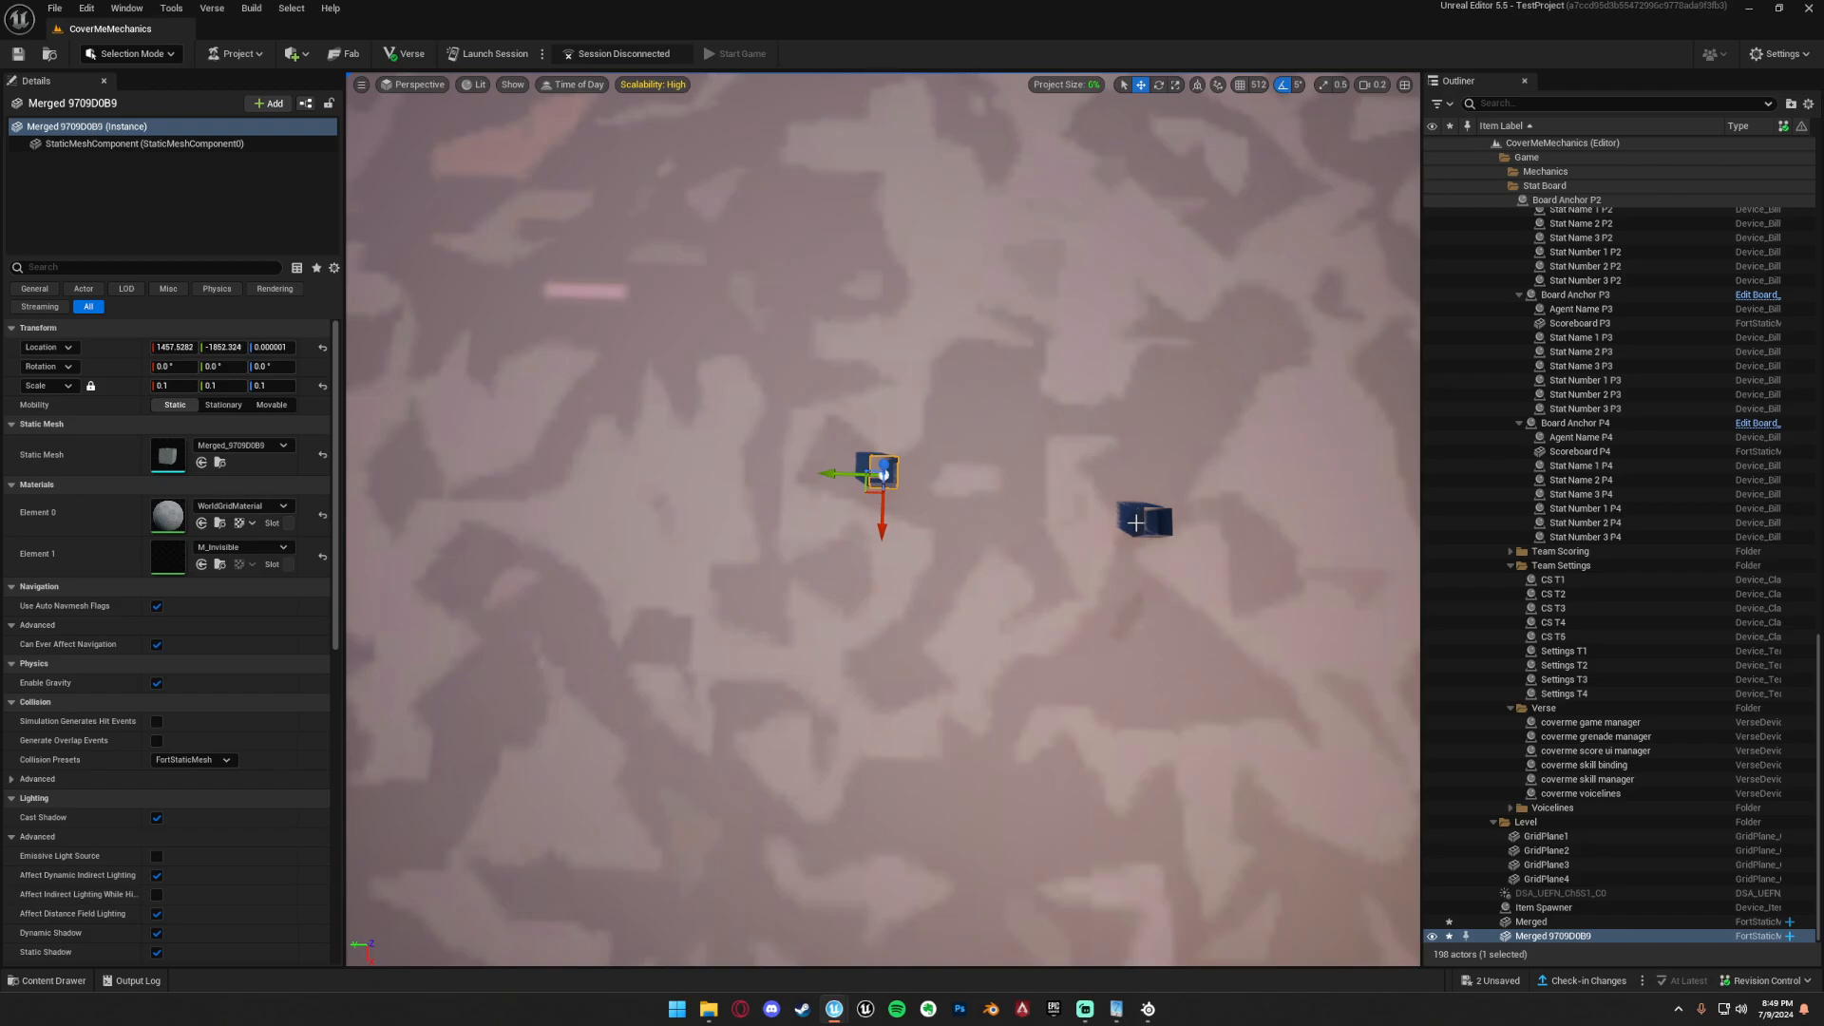
pyautogui.click(1166, 518)
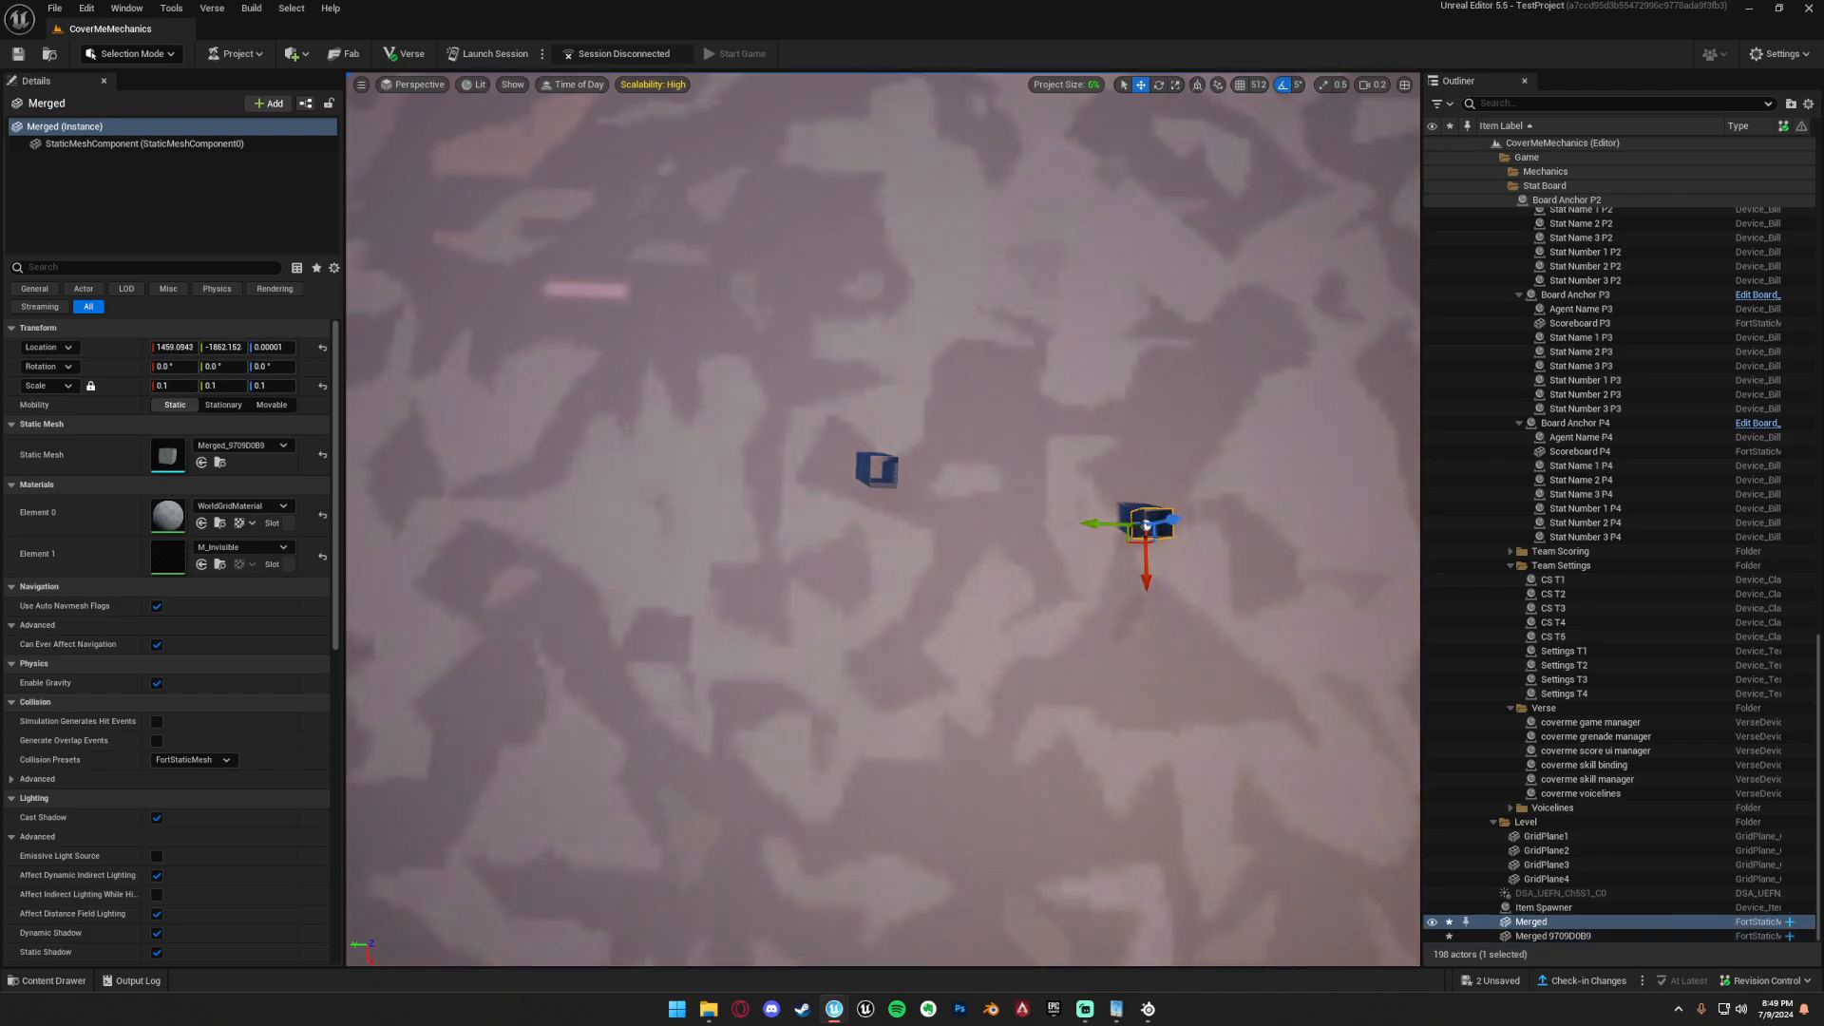
pyautogui.click(887, 462)
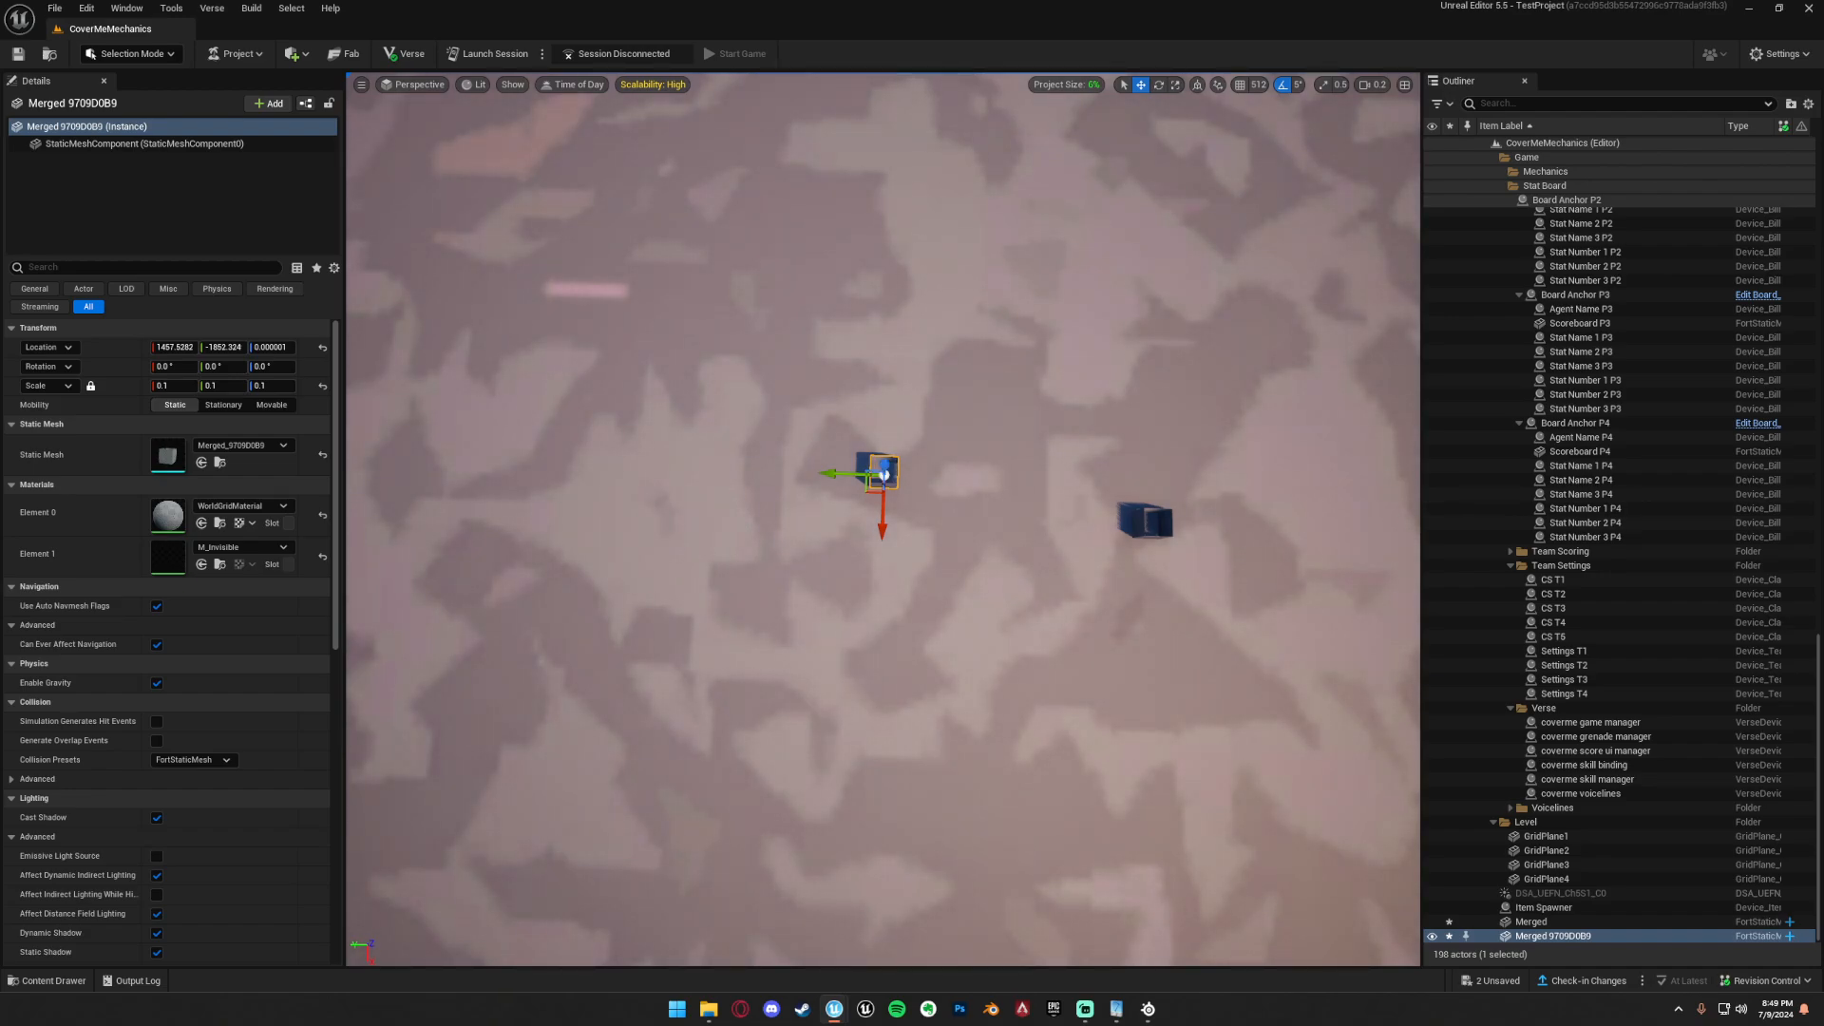
# Switch to Modeling mode and review the Create Box tool's shape settings without creating a box.
pyautogui.click(95, 53)
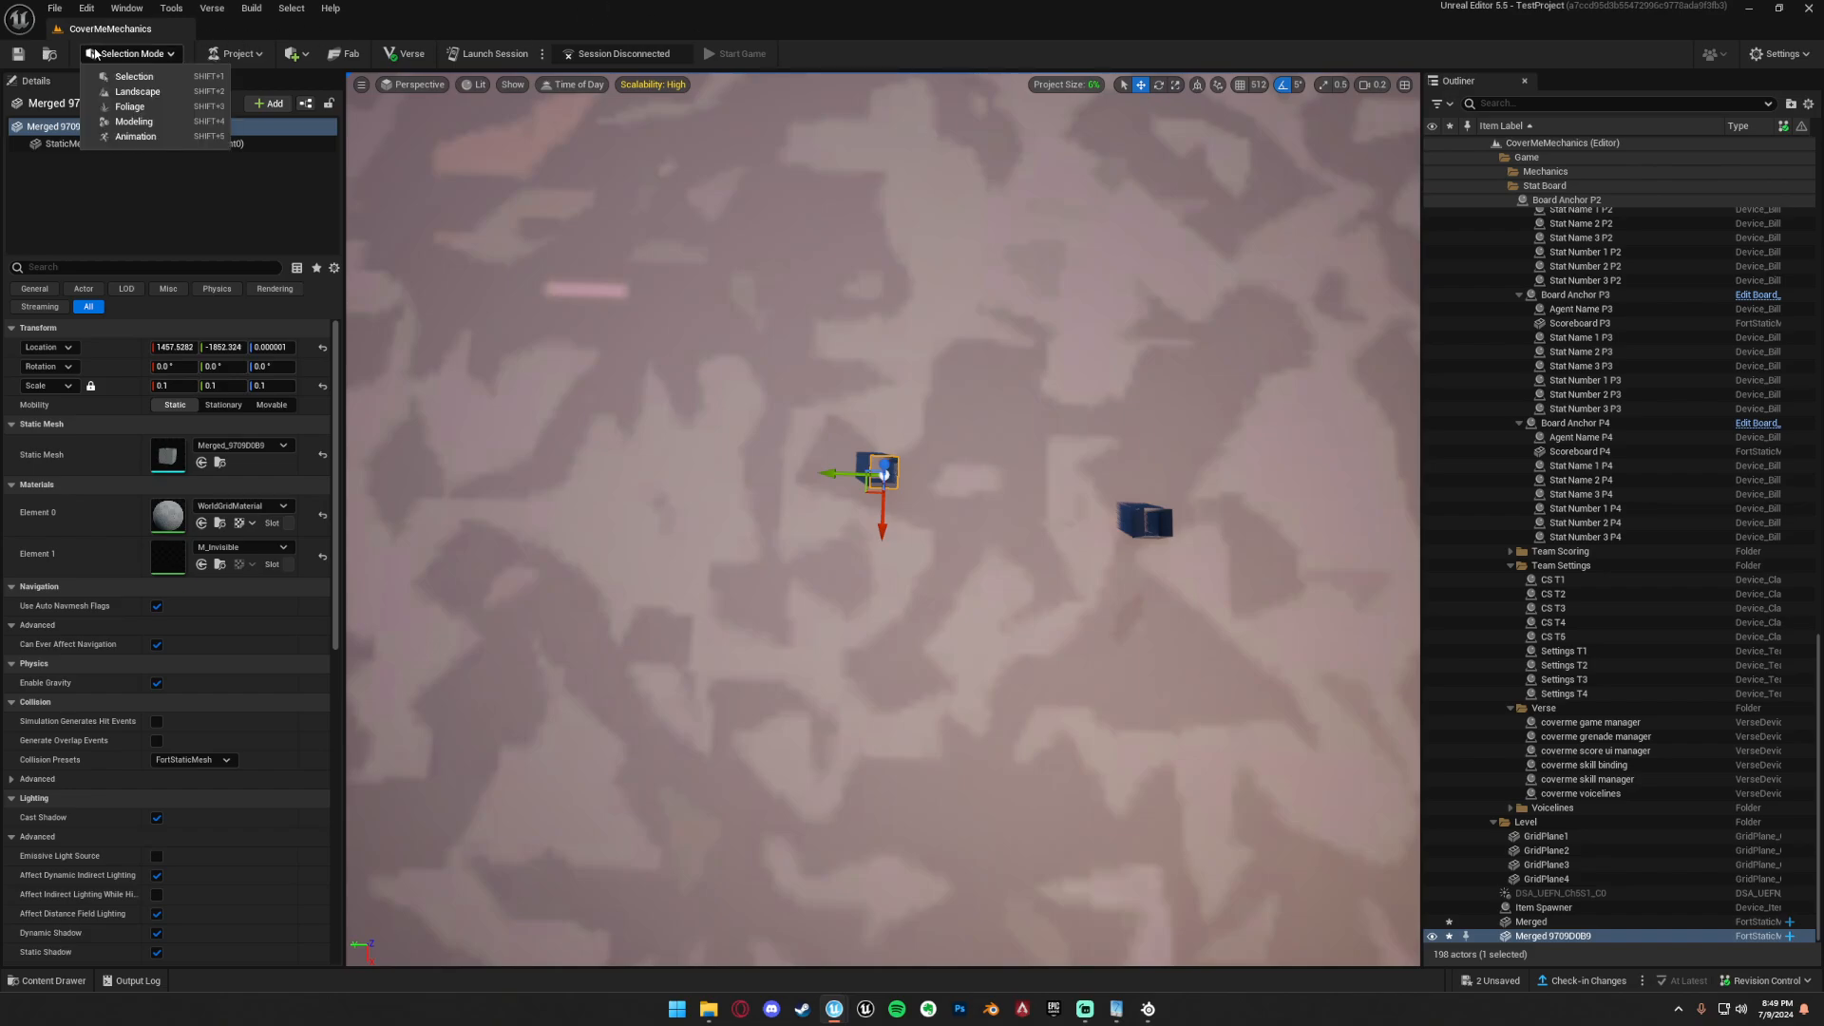
pyautogui.click(122, 123)
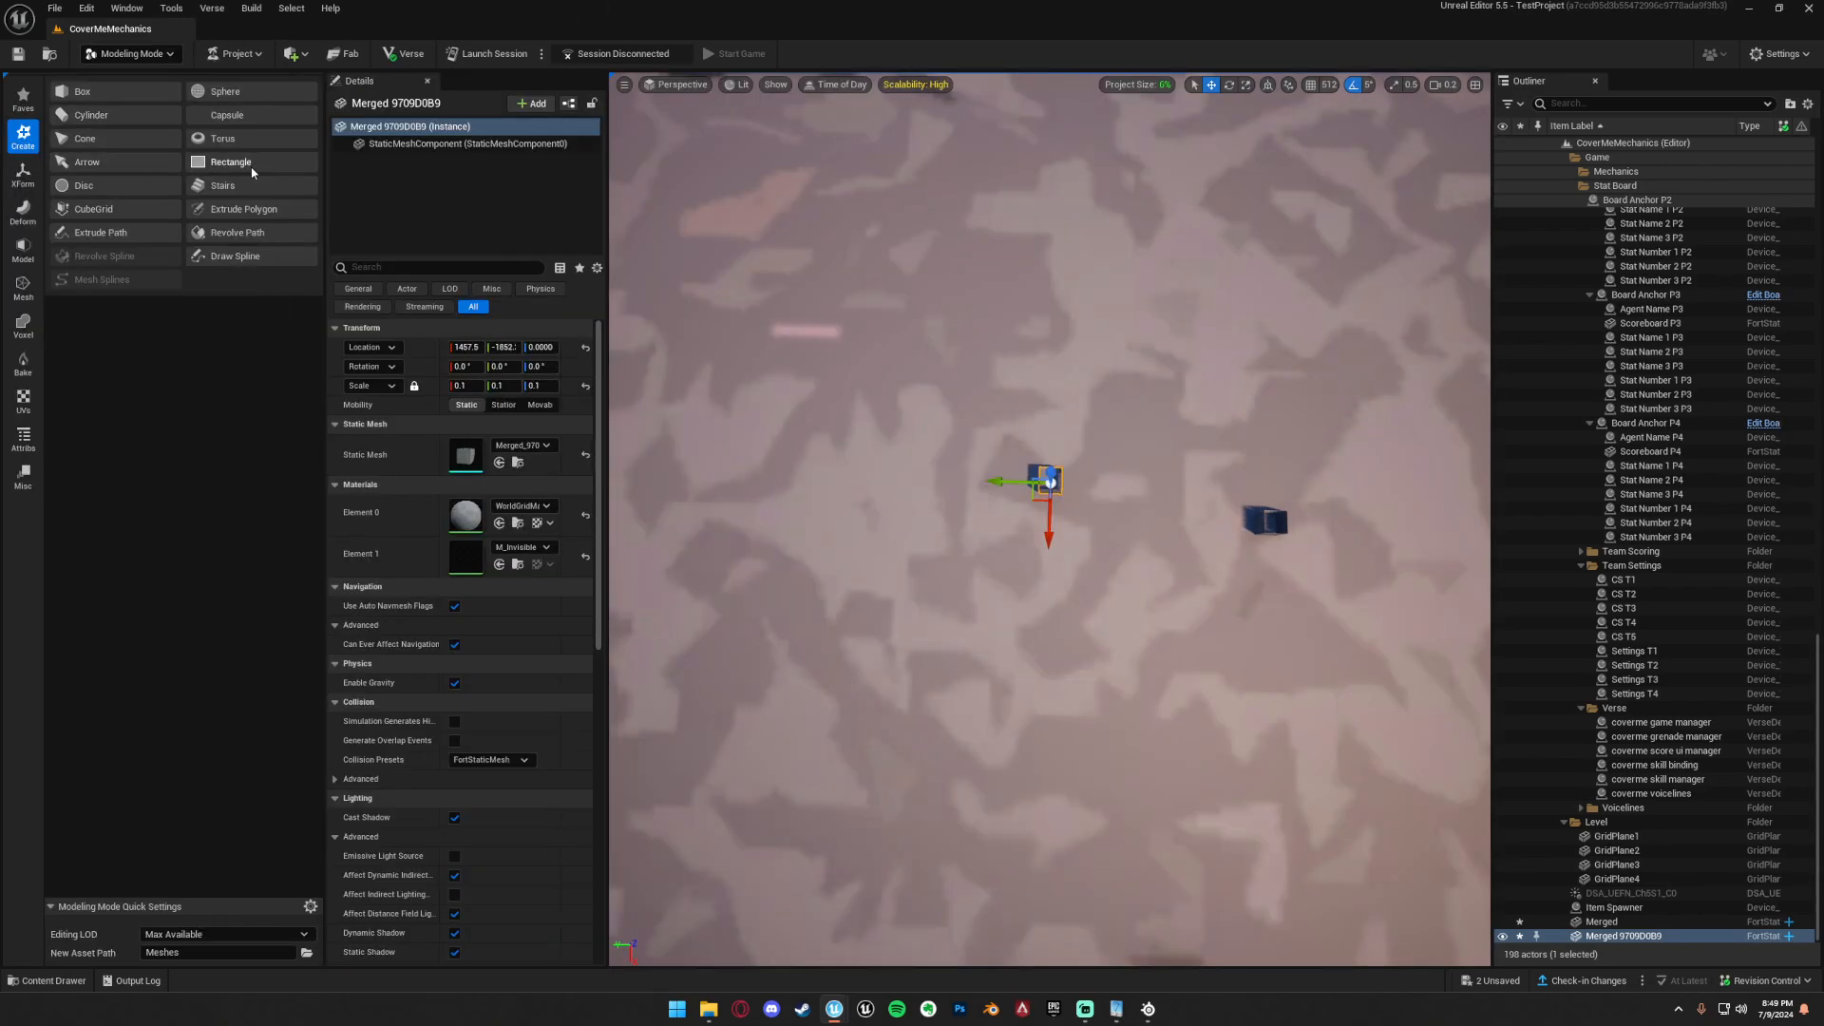
pyautogui.click(83, 92)
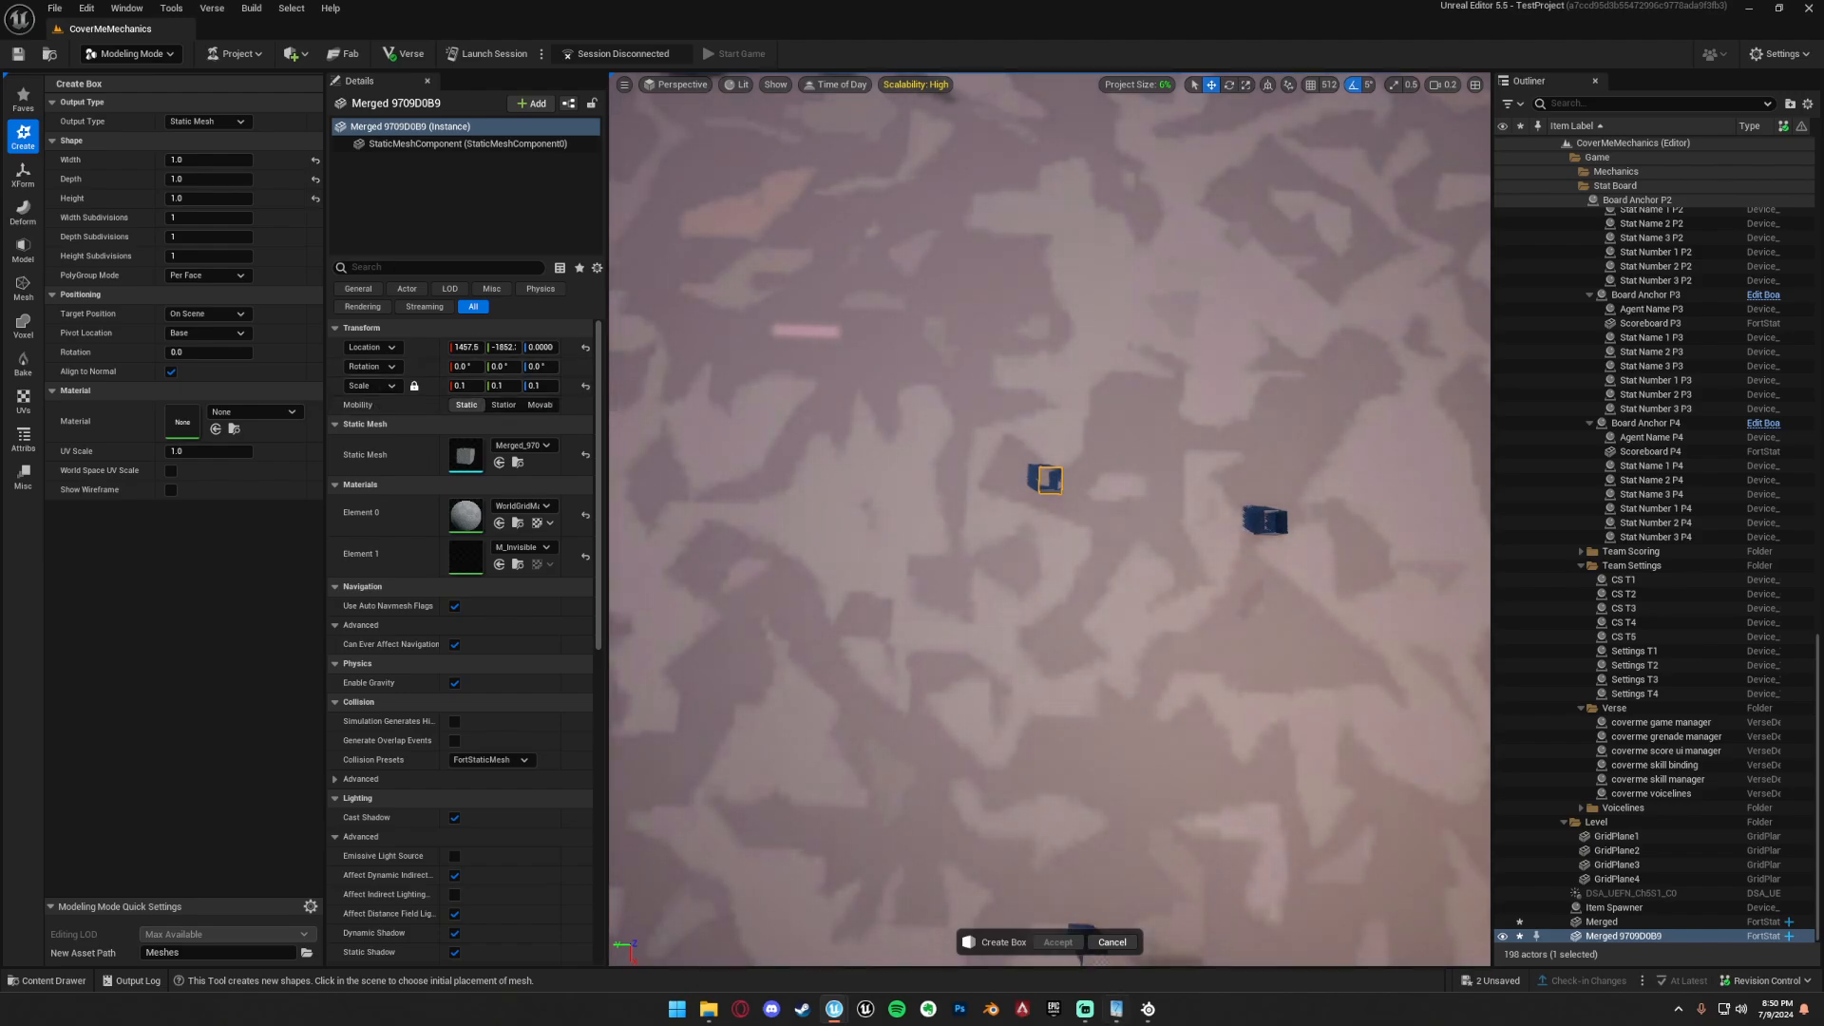
pyautogui.click(1112, 941)
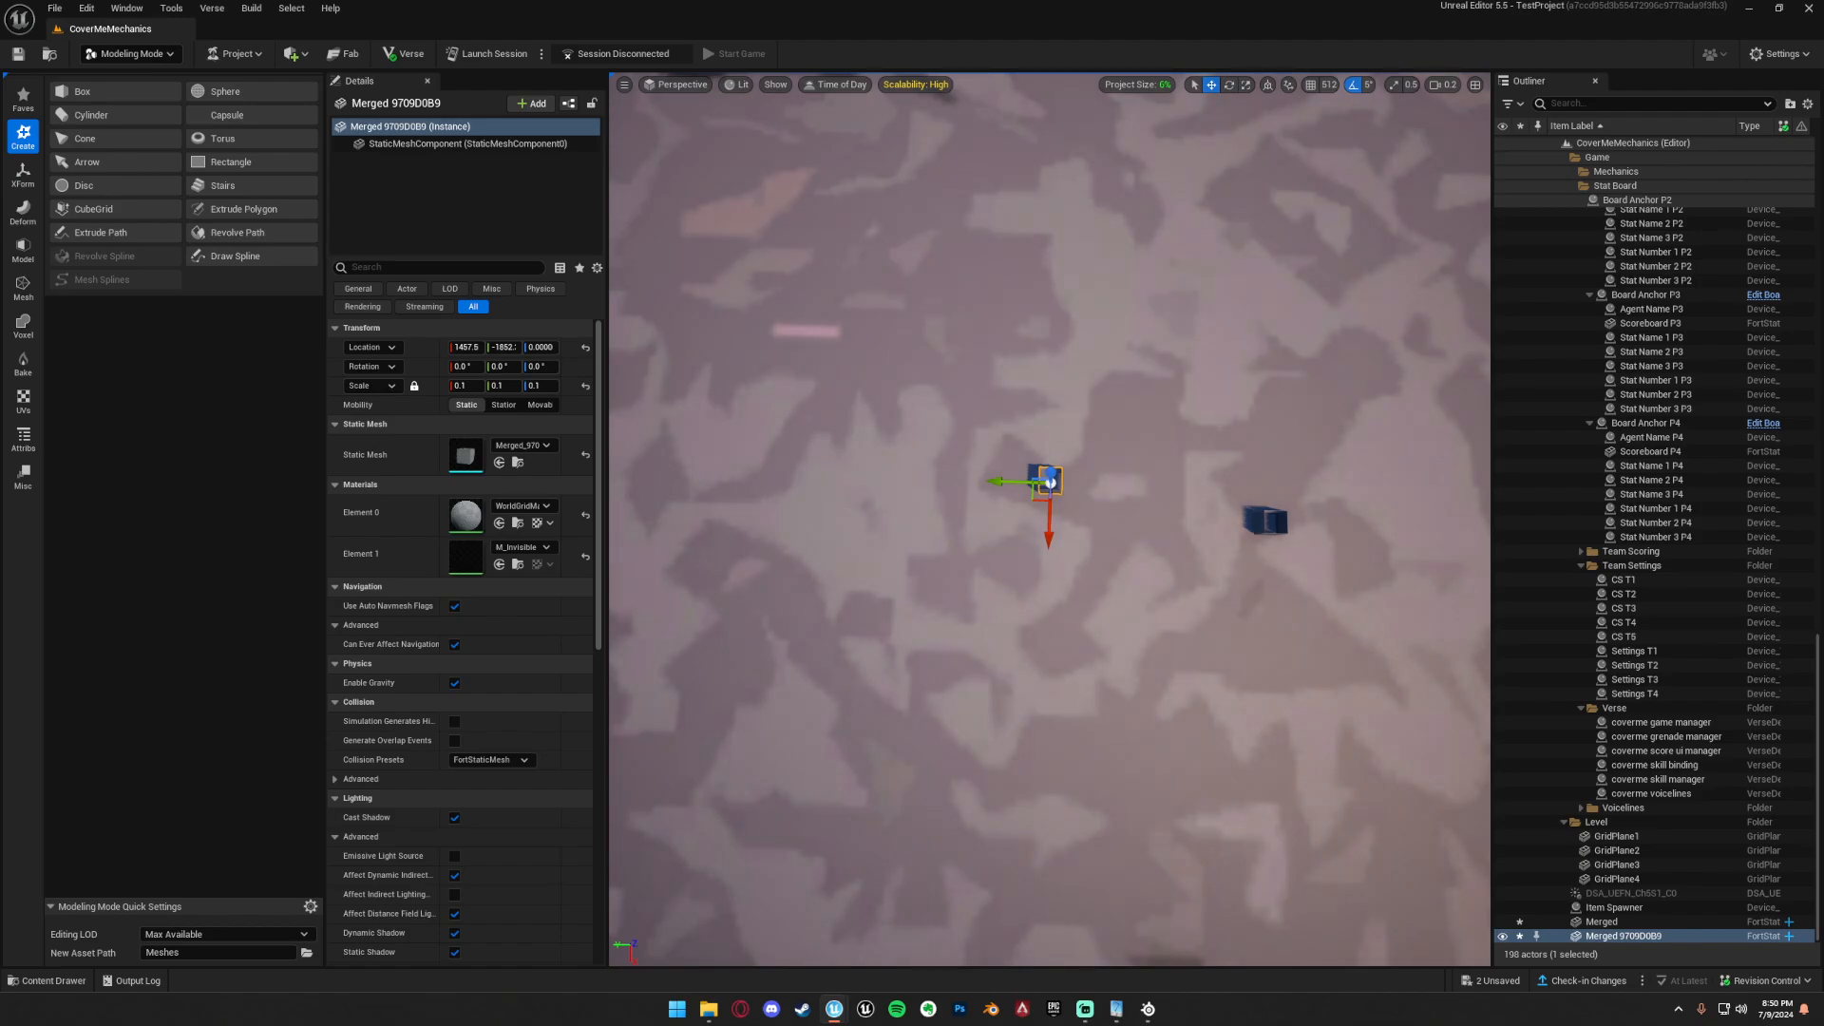
# Place the CaptureAreaMesh and Box A6ECA894 meshes in the level close together, near the two small merged cubes.
pyautogui.moveTo(1823, 456); pyautogui.dragTo(978, 348)
pyautogui.hotkey('ctrl', 'z')
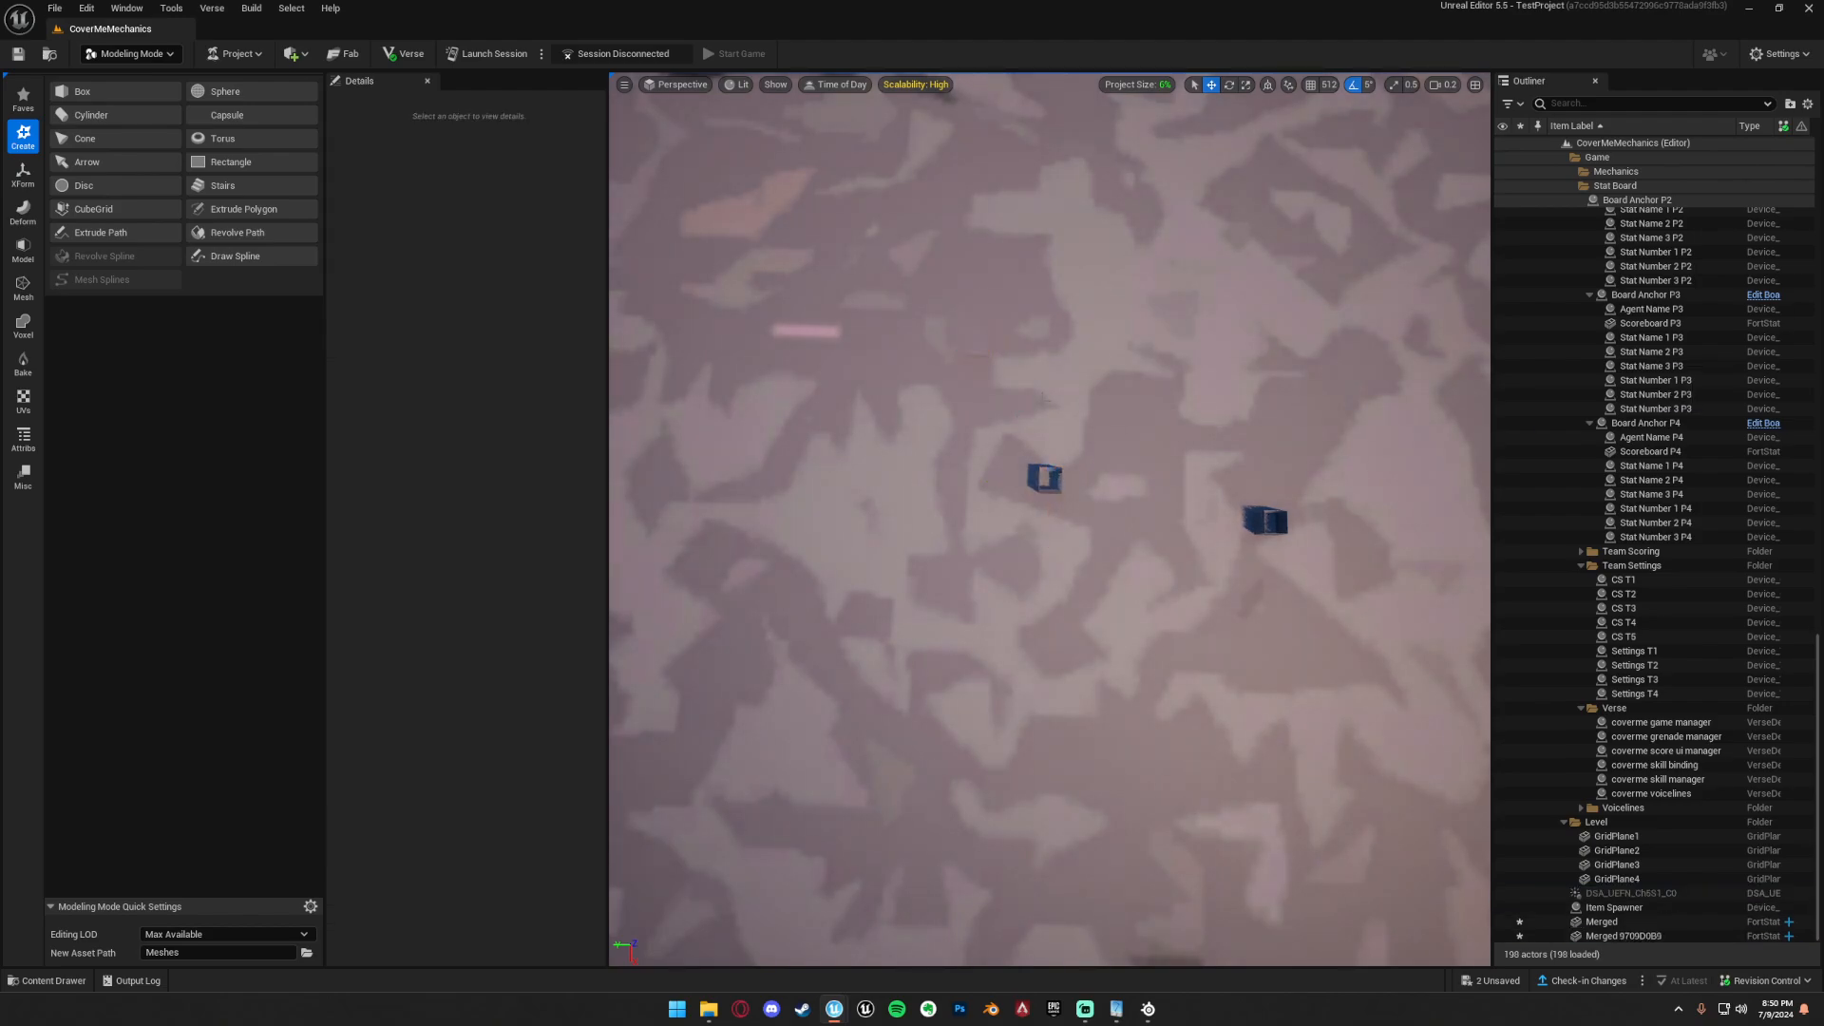
pyautogui.moveTo(1264, 356); pyautogui.dragTo(978, 377)
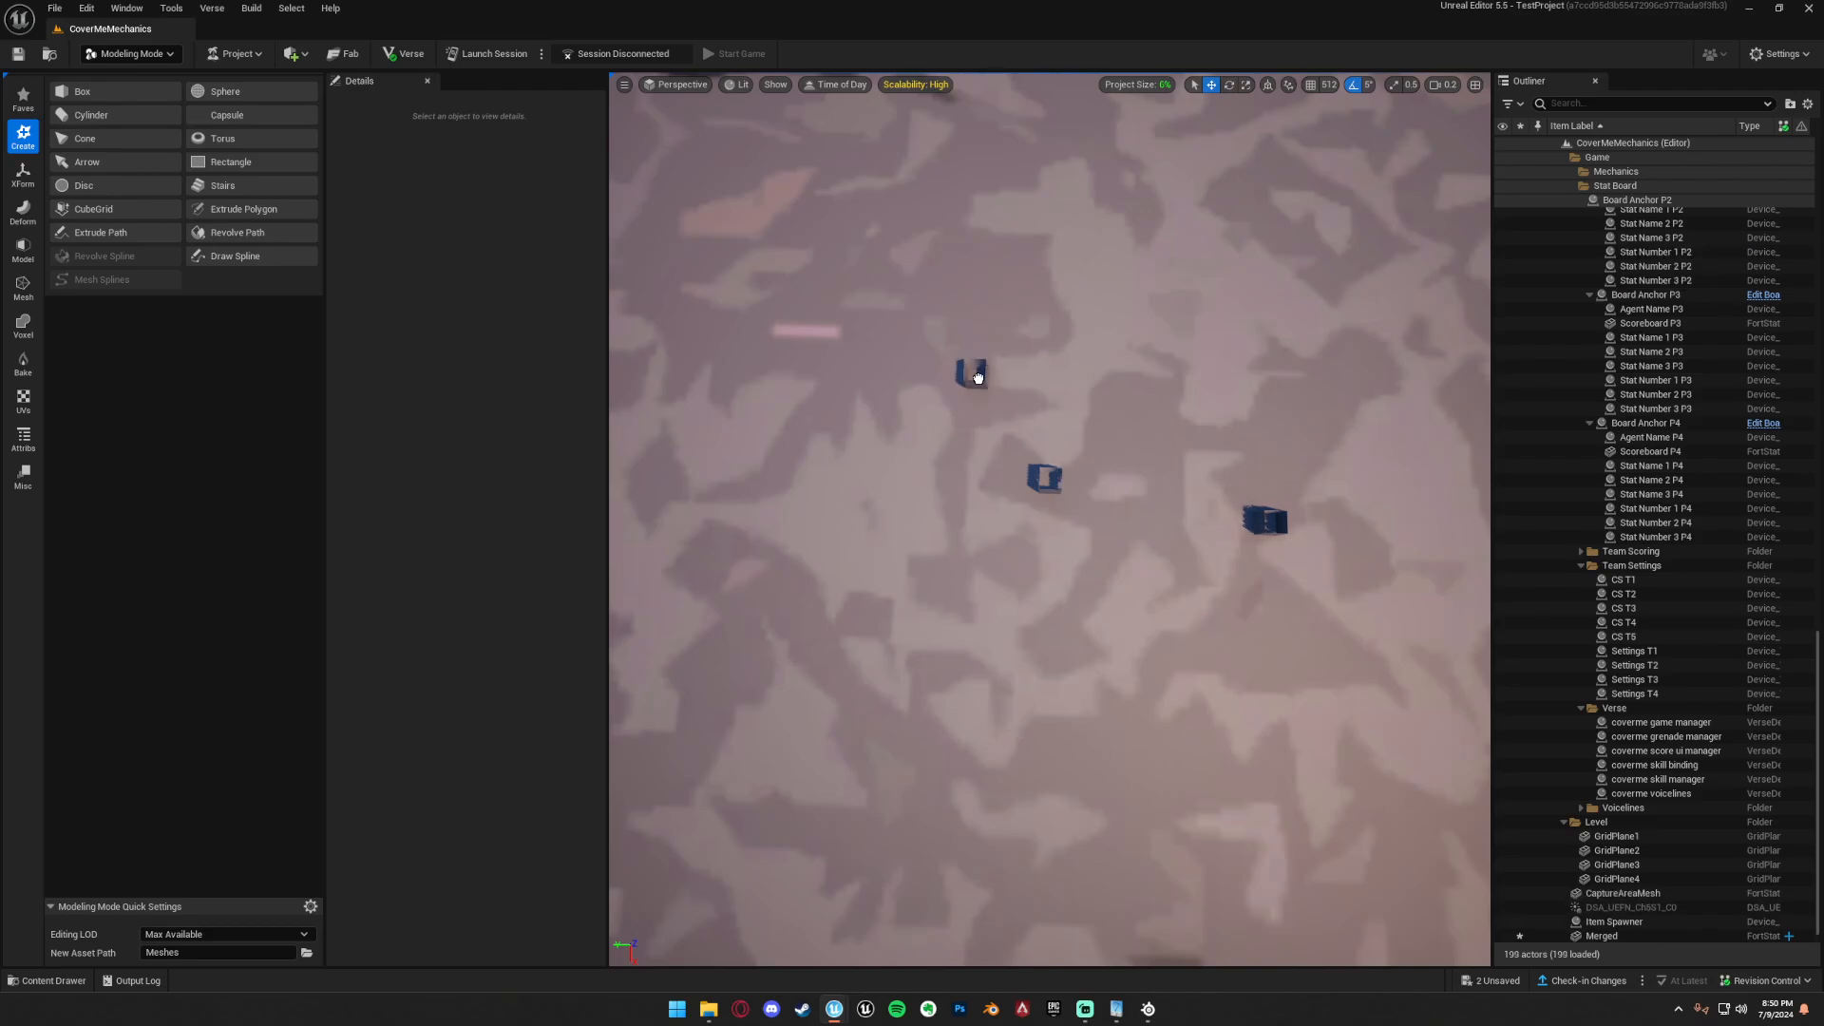
pyautogui.moveTo(1024, 659); pyautogui.dragTo(1020, 661)
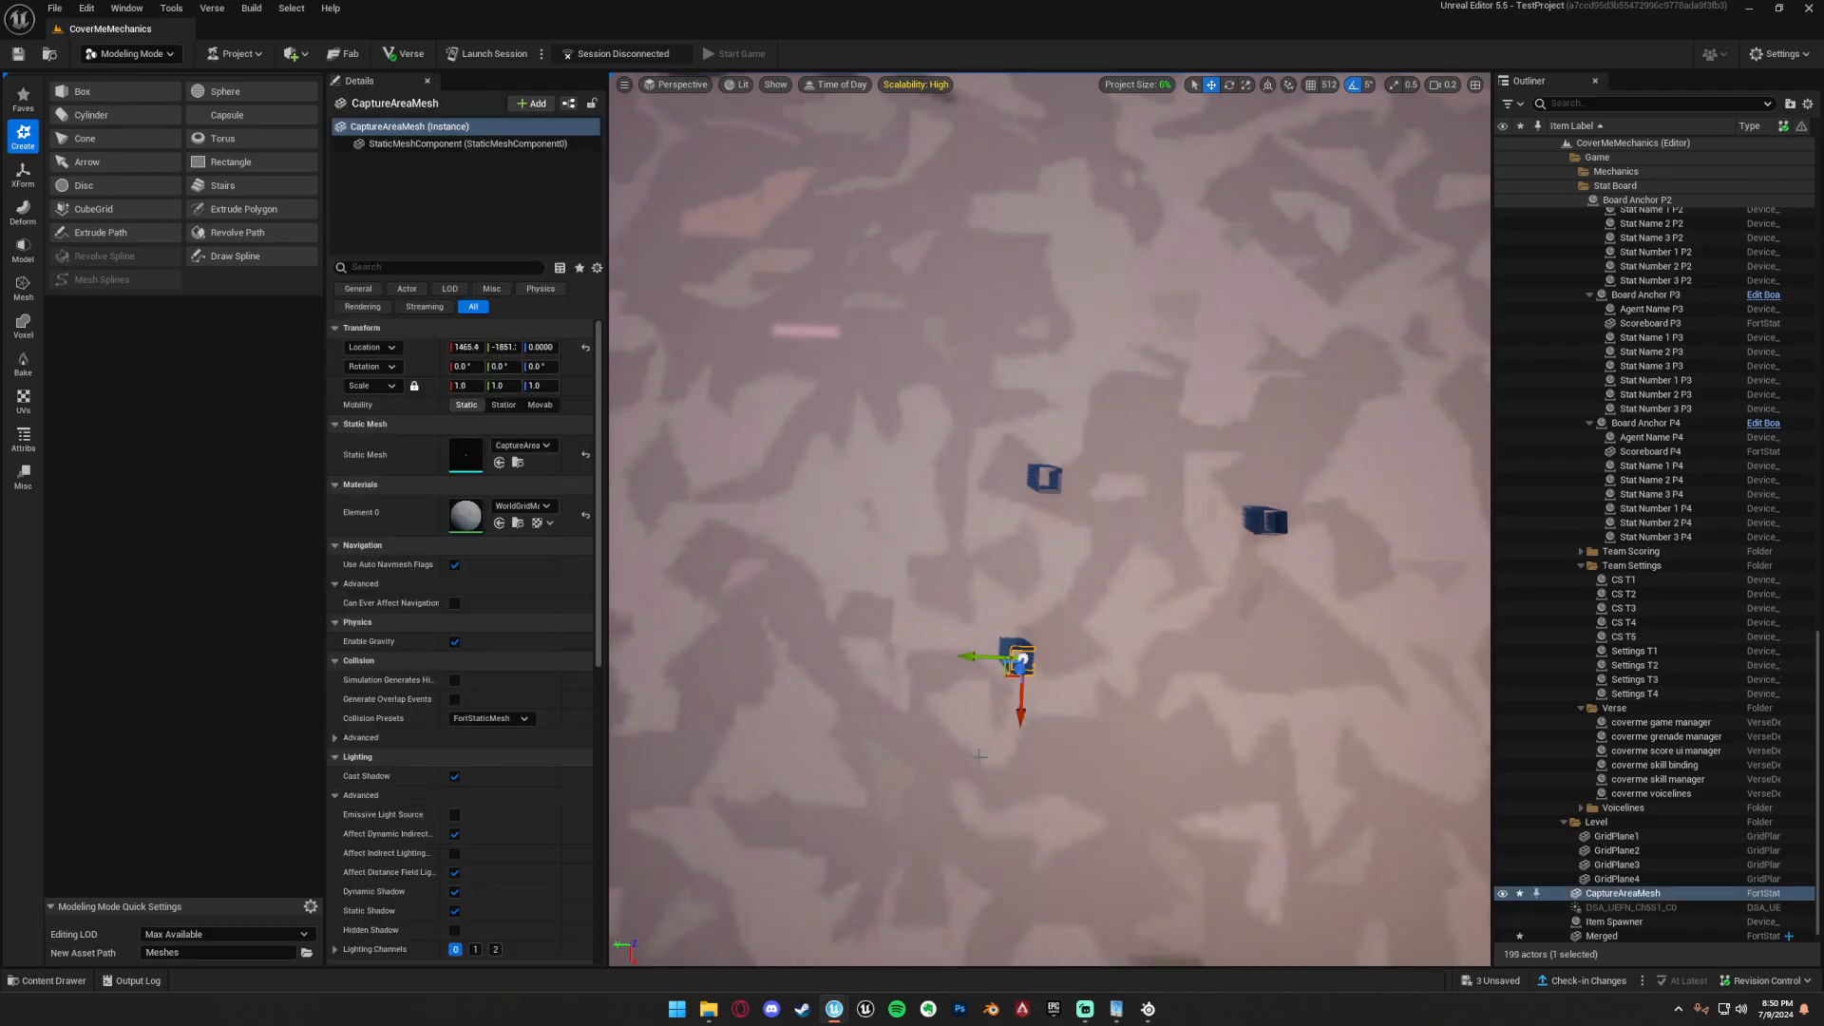
pyautogui.moveTo(1065, 753); pyautogui.dragTo(1056, 683)
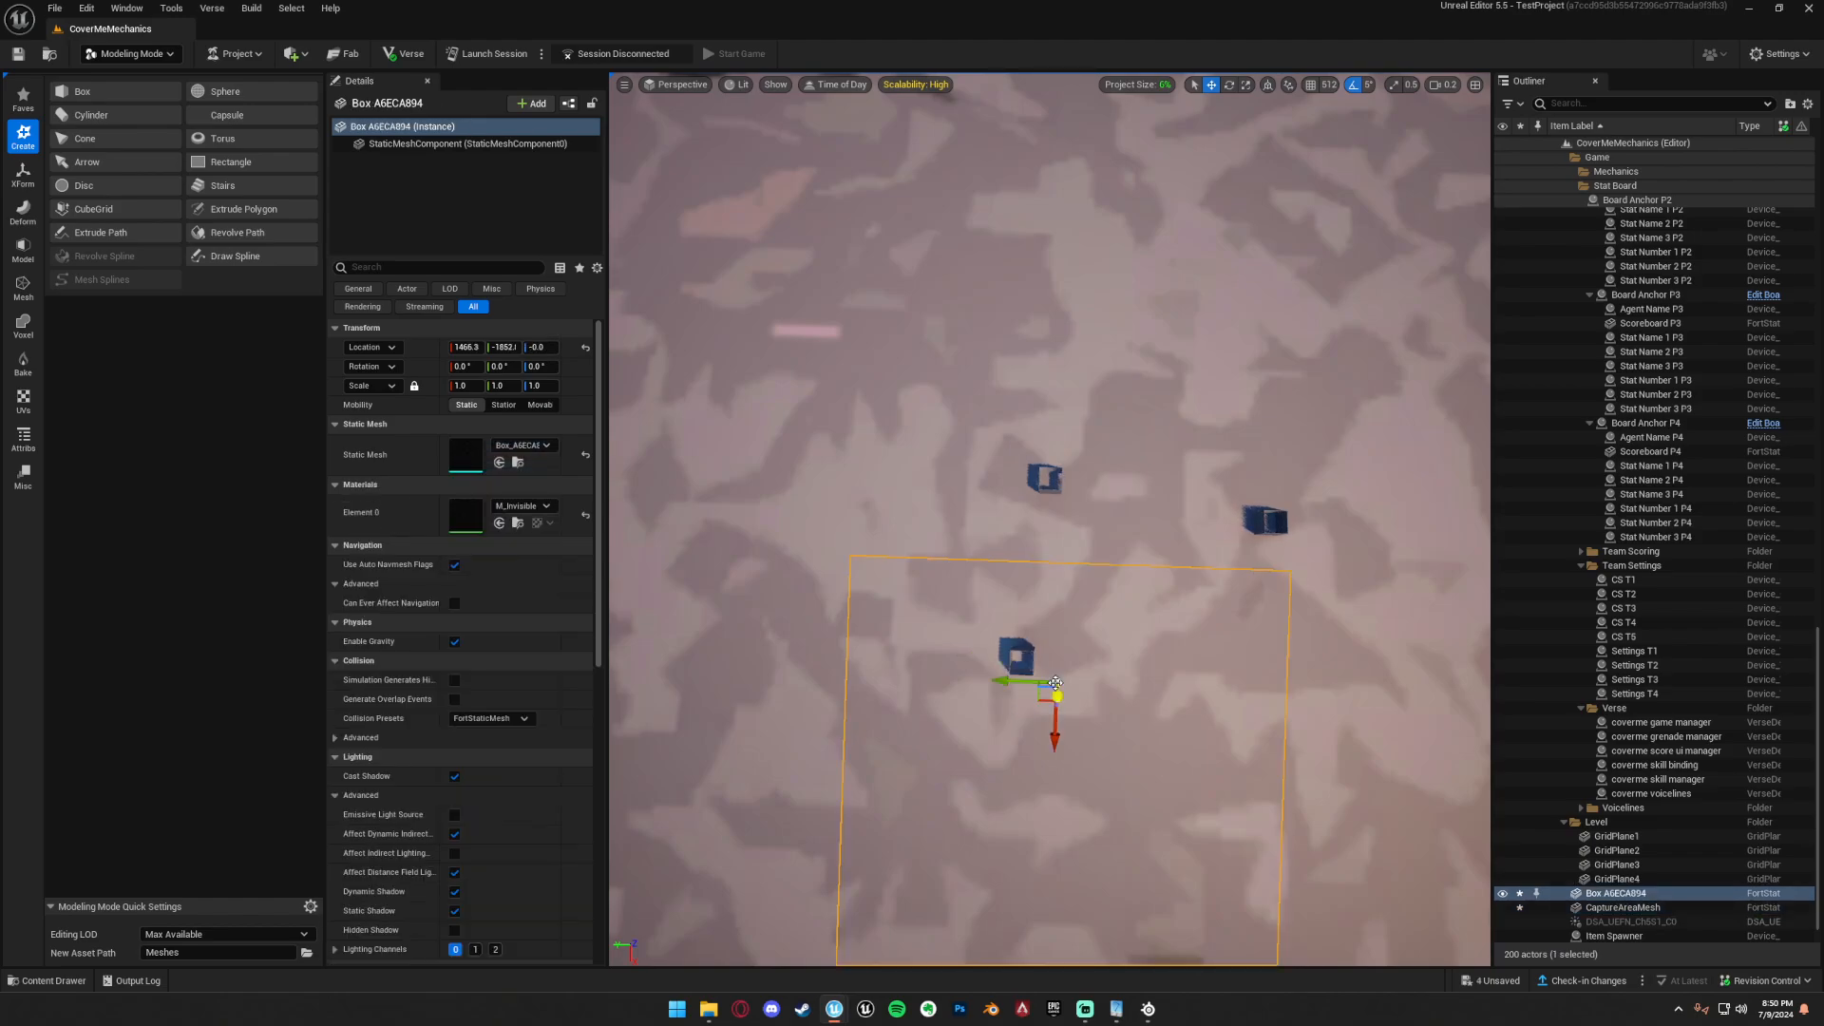
# Set the scale of CaptureAreaMesh to 10 on all axes and recheck the Create Box settings without creating a box.
pyautogui.click(1009, 665)
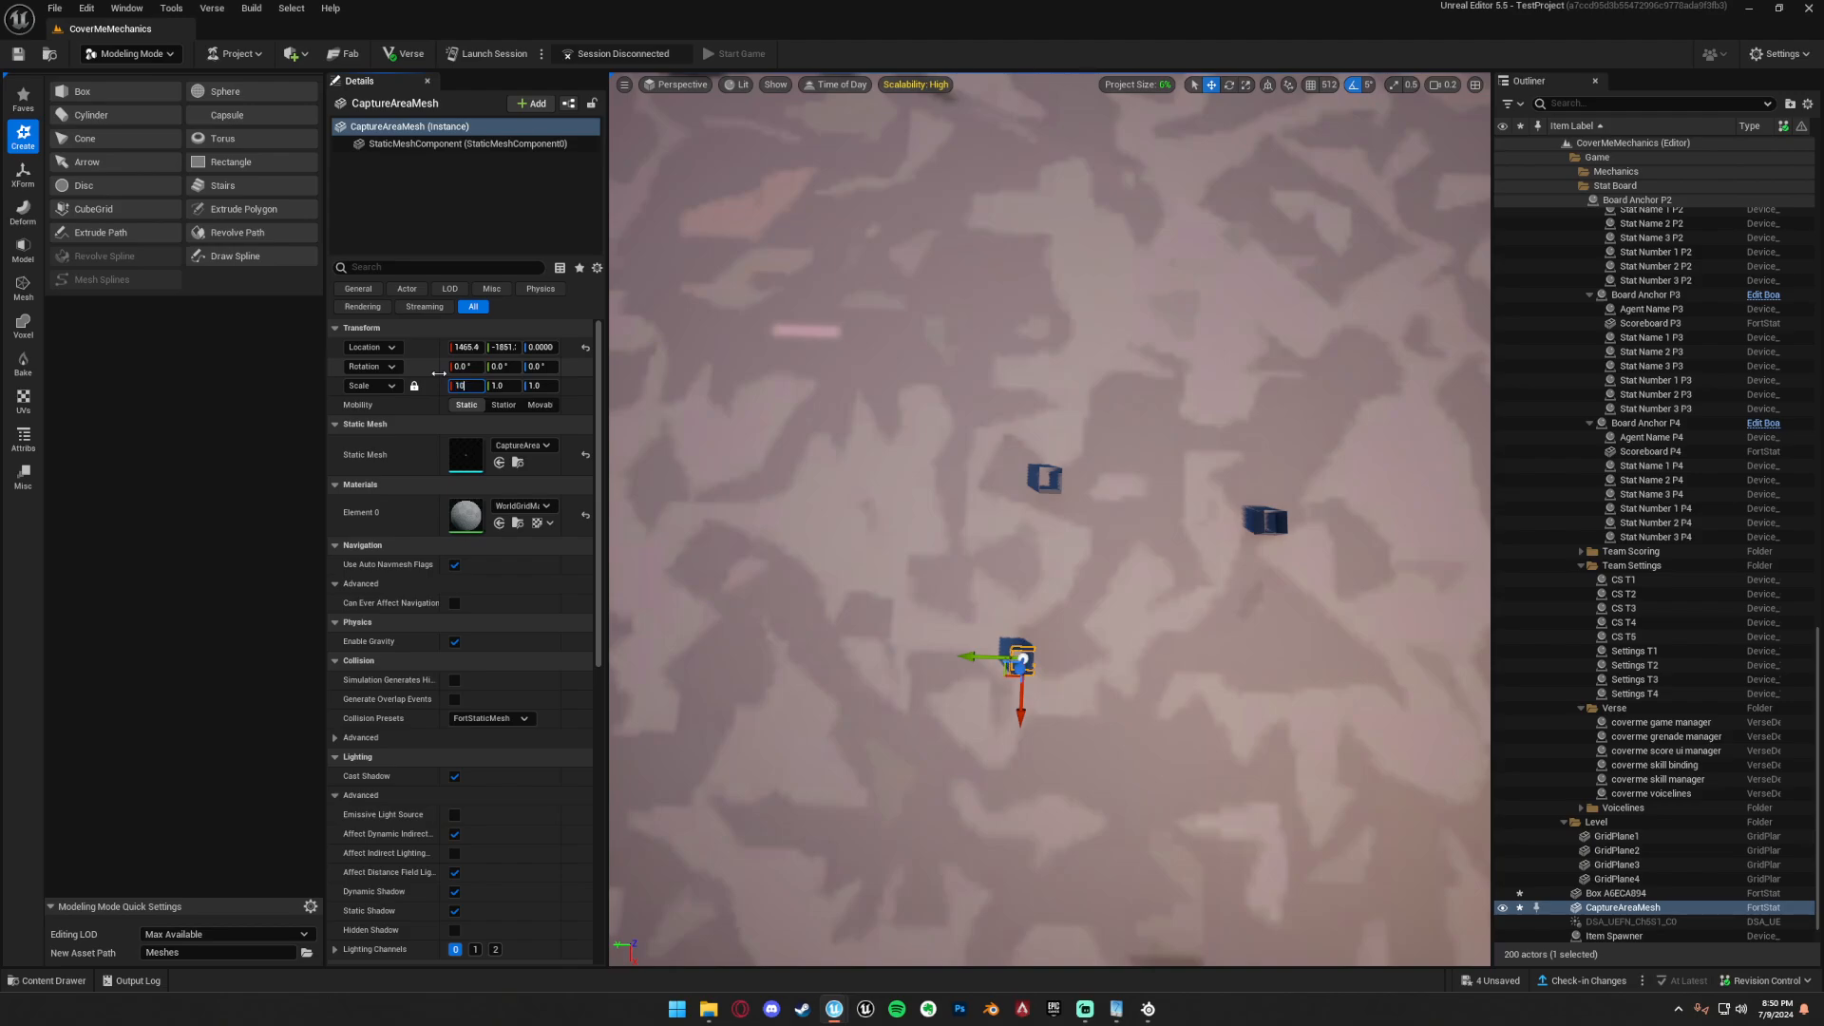
pyautogui.write('10')
pyautogui.press('Return')
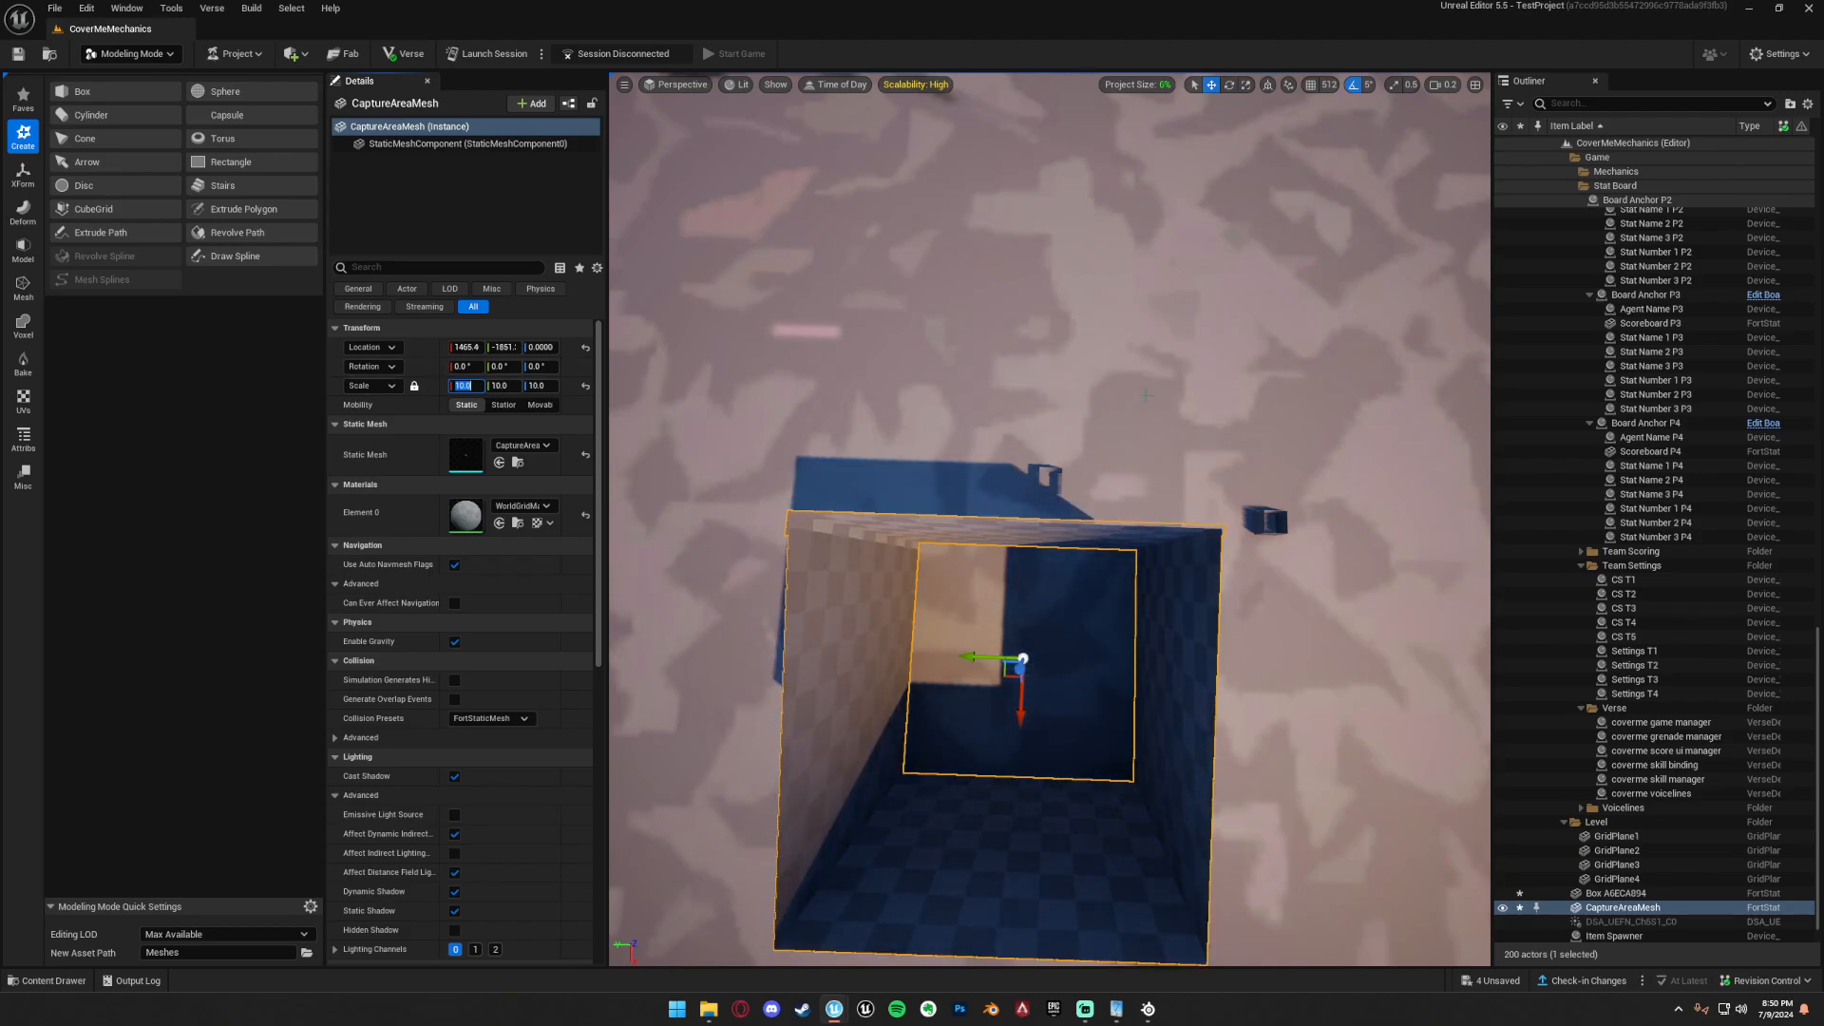
pyautogui.click(119, 92)
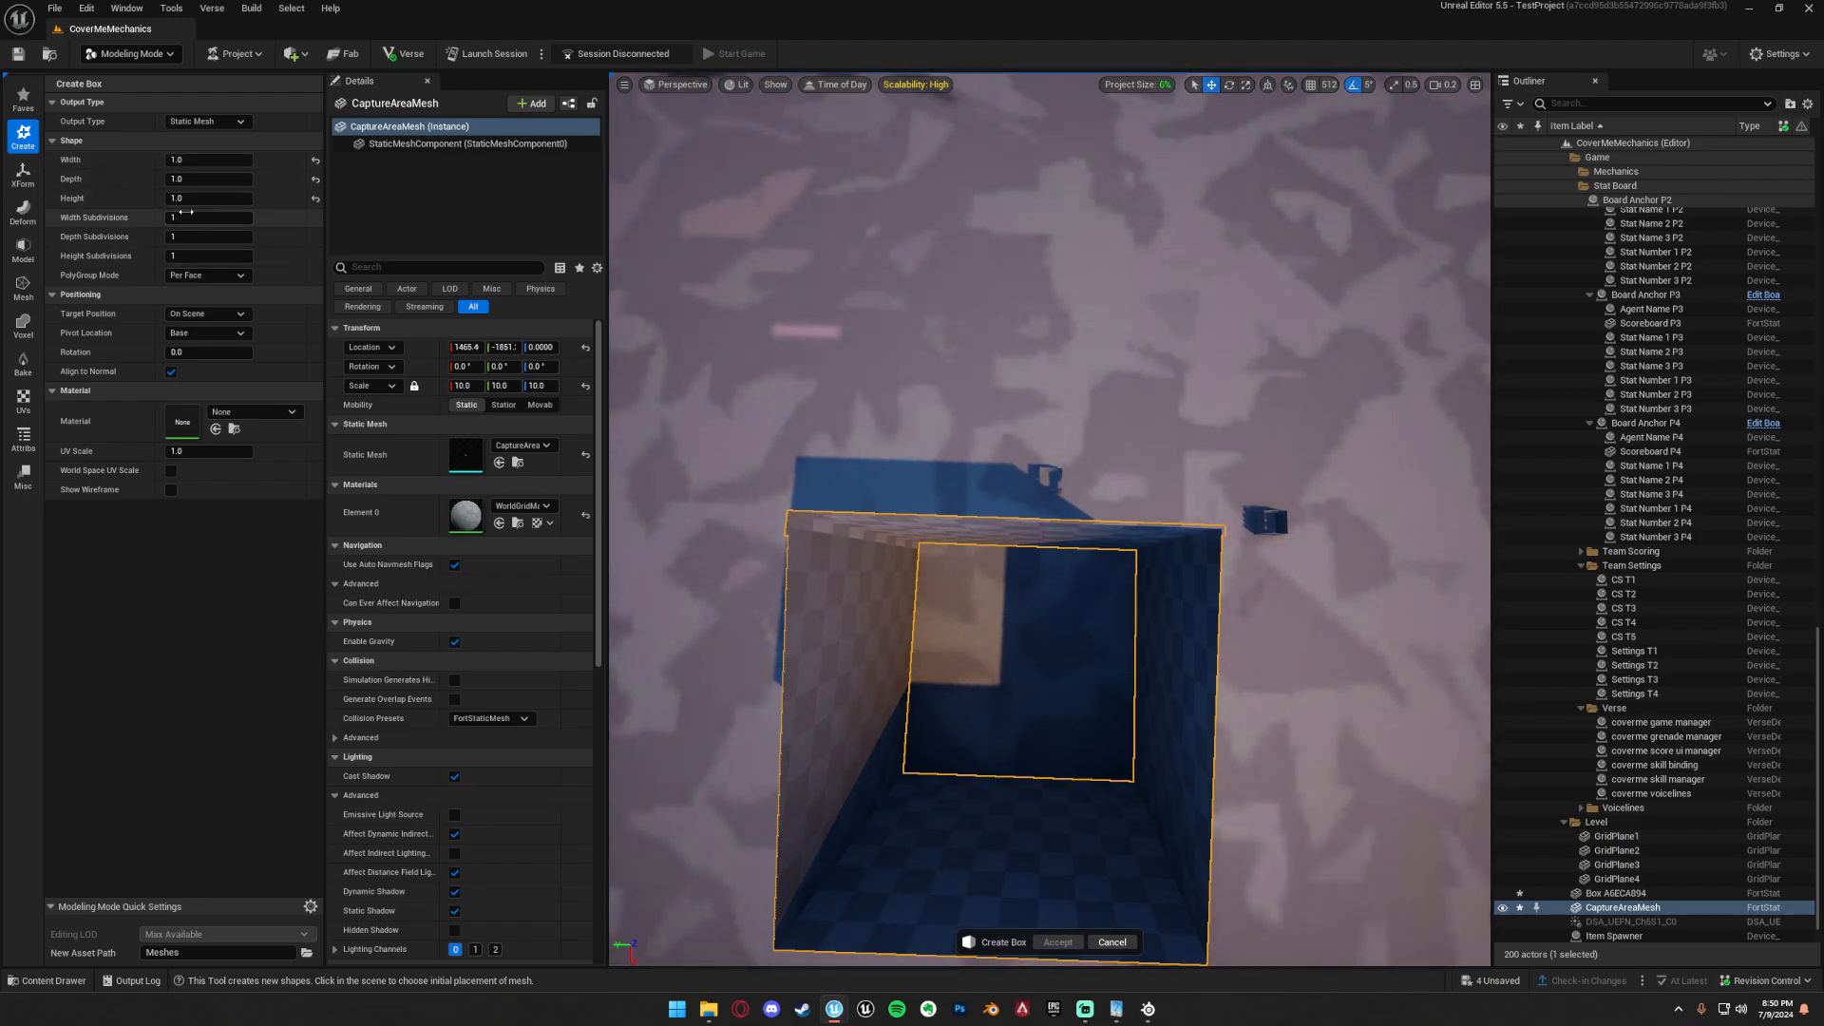
pyautogui.click(1120, 939)
# Move Box A6ECA894 along two horizontal axes until it lines up with the enlarged CaptureAreaMesh.
pyautogui.press('s')
pyautogui.moveTo(1030, 721); pyautogui.dragTo(973, 570, button='right')
pyautogui.press('w')
pyautogui.click(1152, 694)
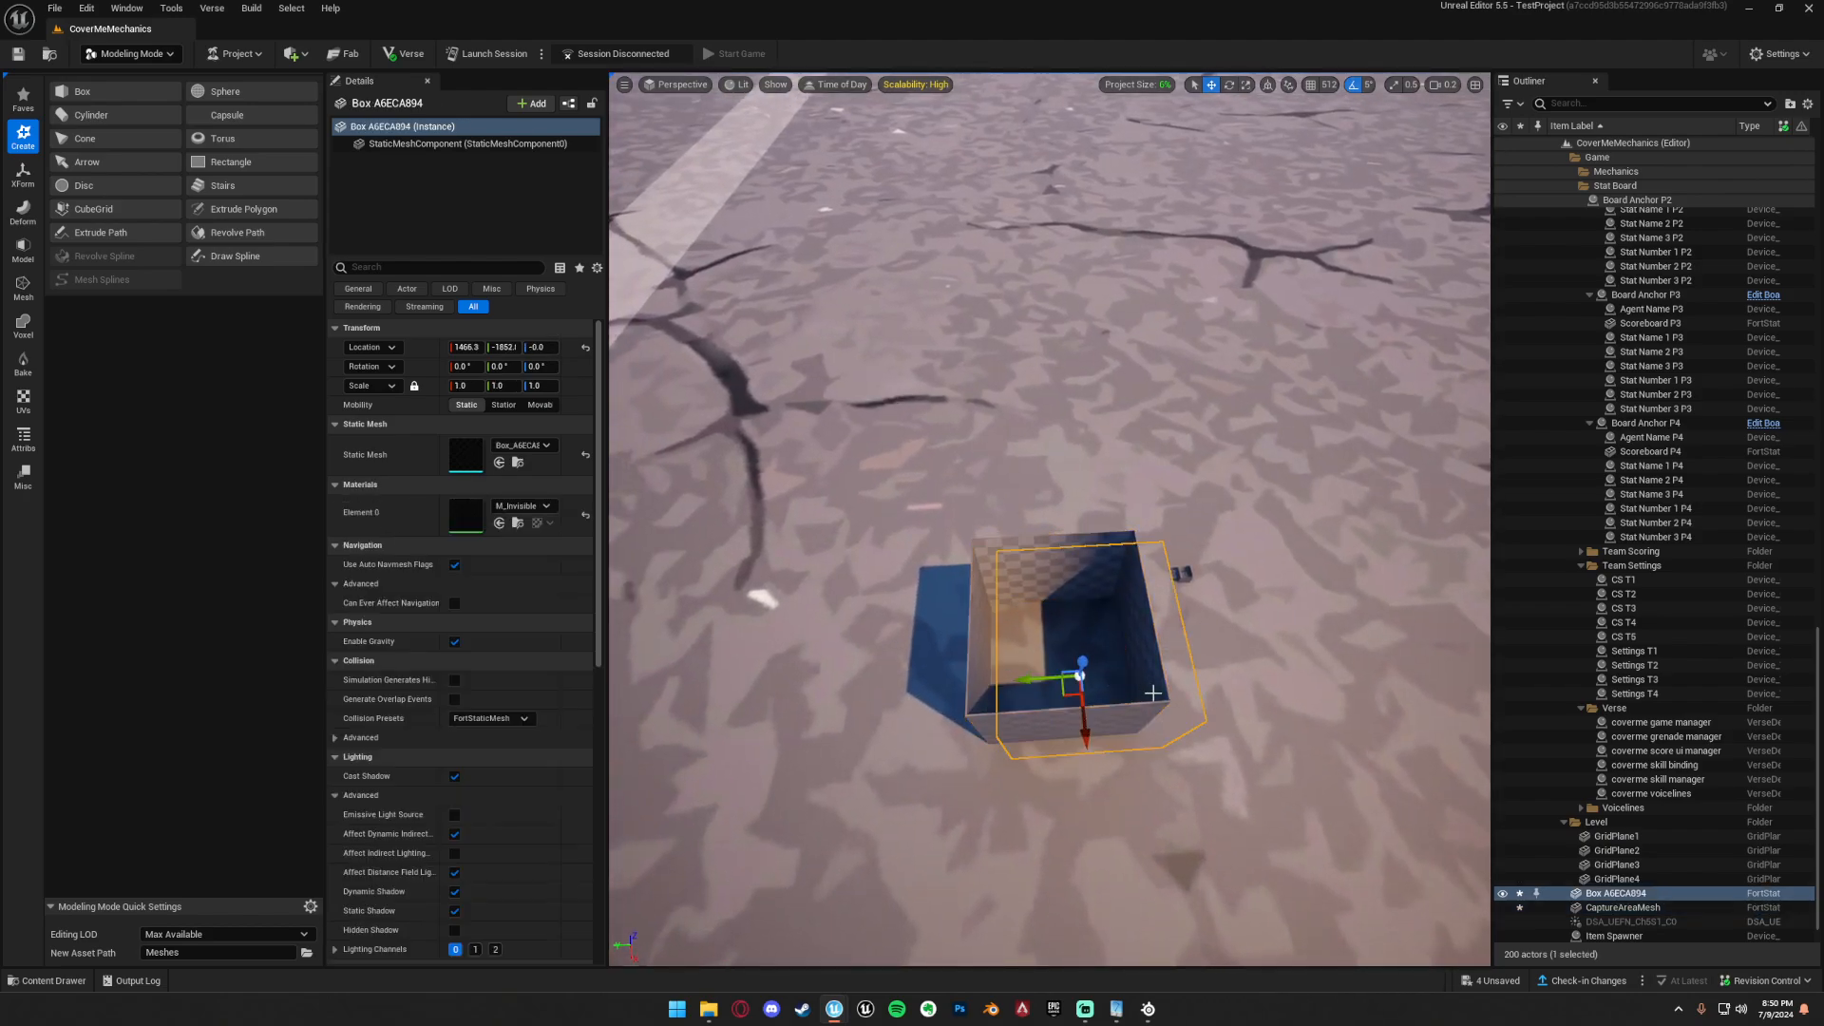
pyautogui.moveTo(1014, 682); pyautogui.dragTo(996, 668)
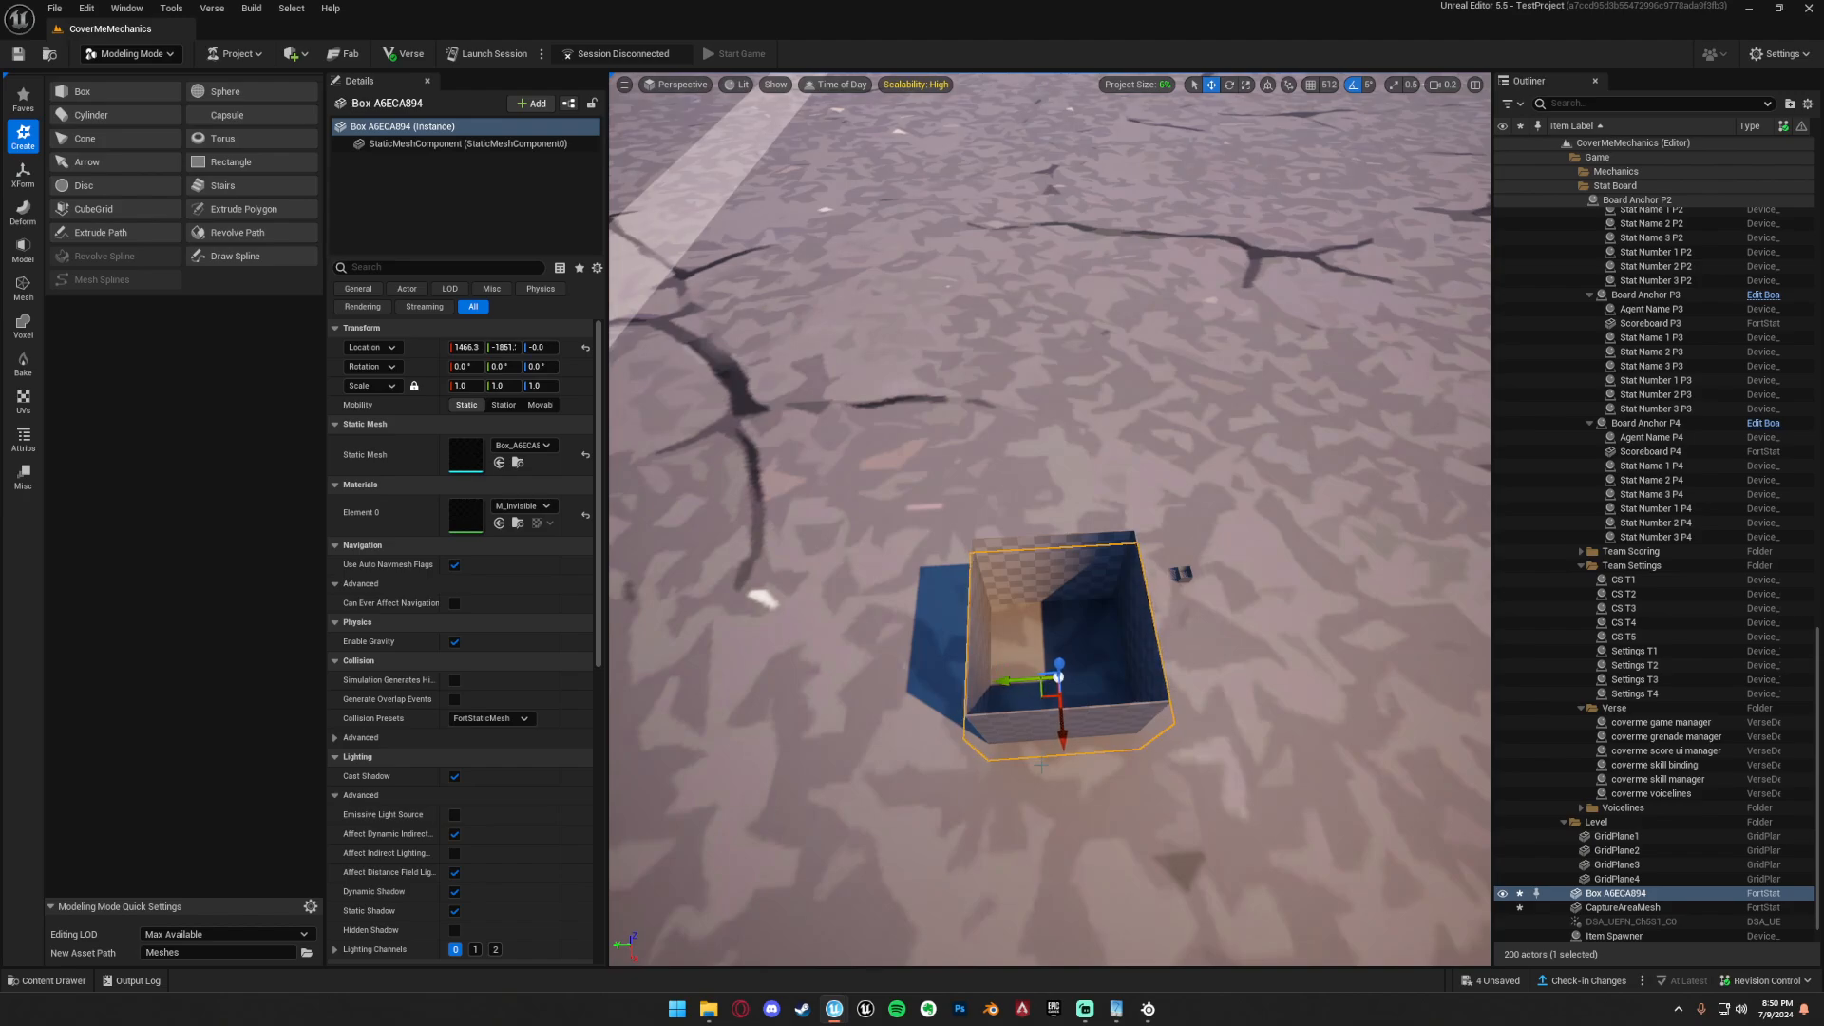
pyautogui.moveTo(1057, 739); pyautogui.dragTo(1050, 720)
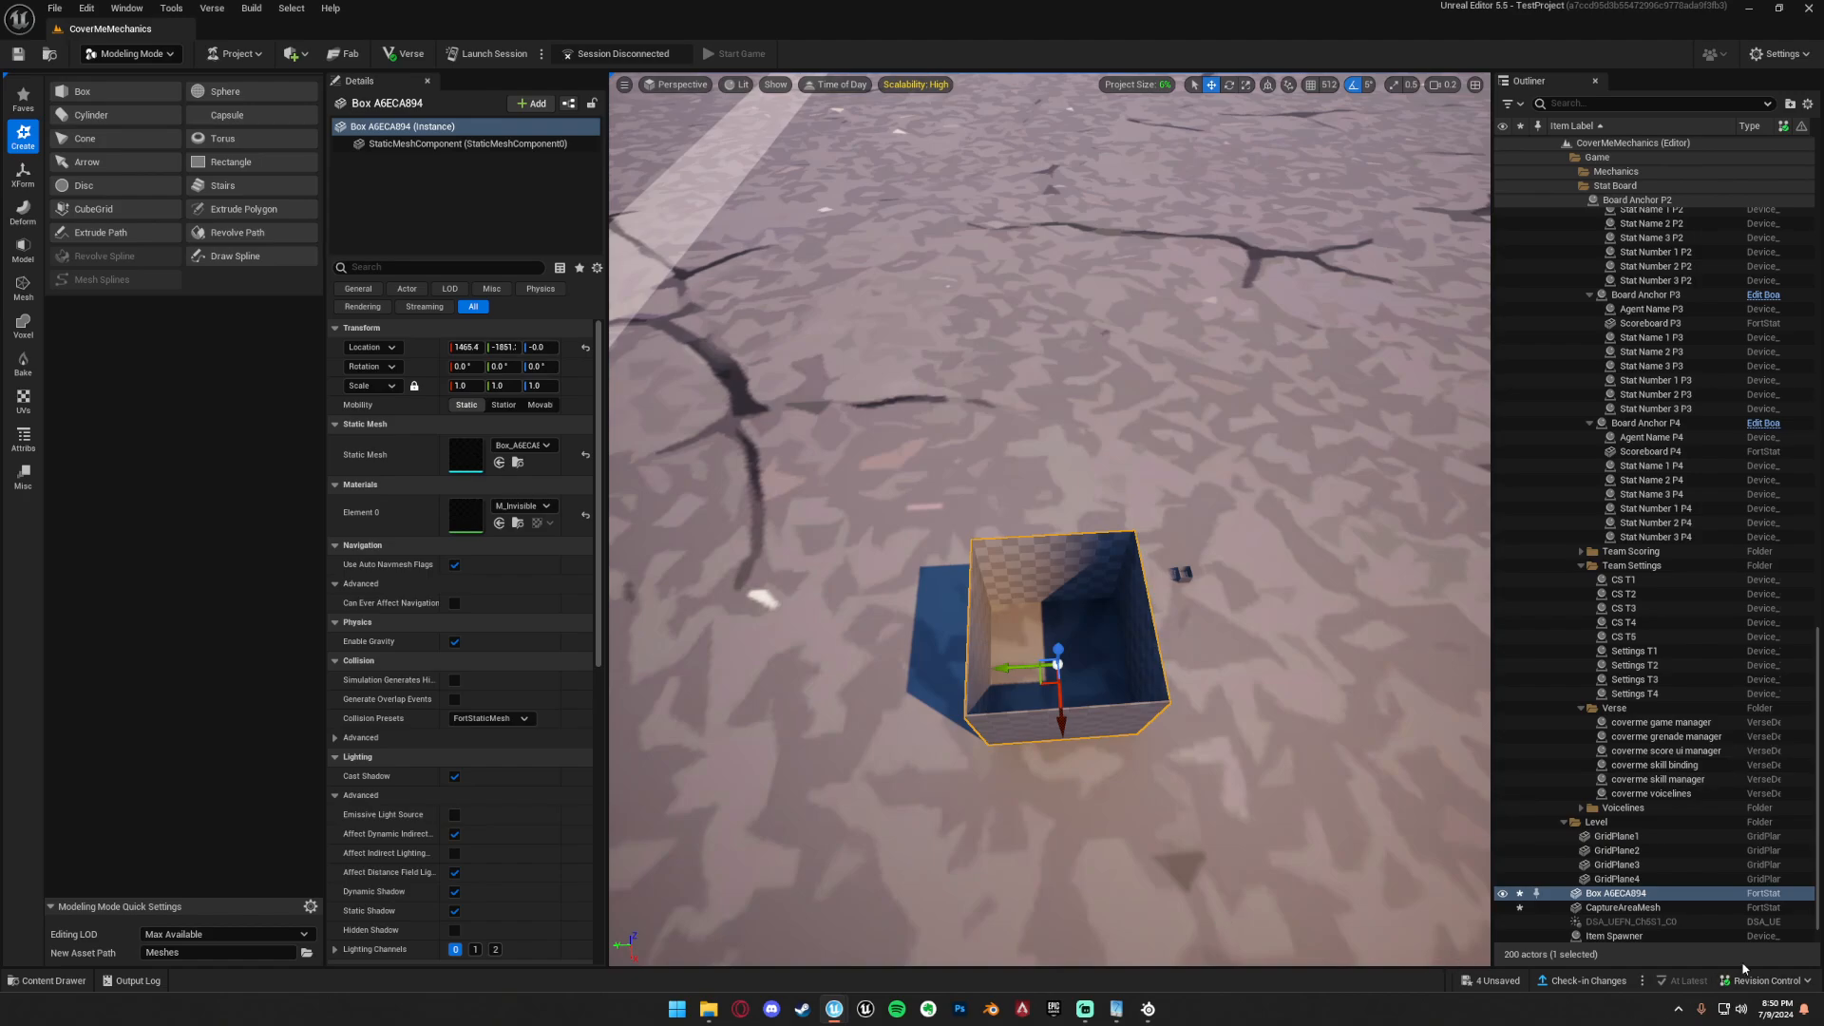
# Select CaptureAreaMesh and Box A6ECA894 together and display the materials of both meshes.
pyautogui.click(1635, 909)
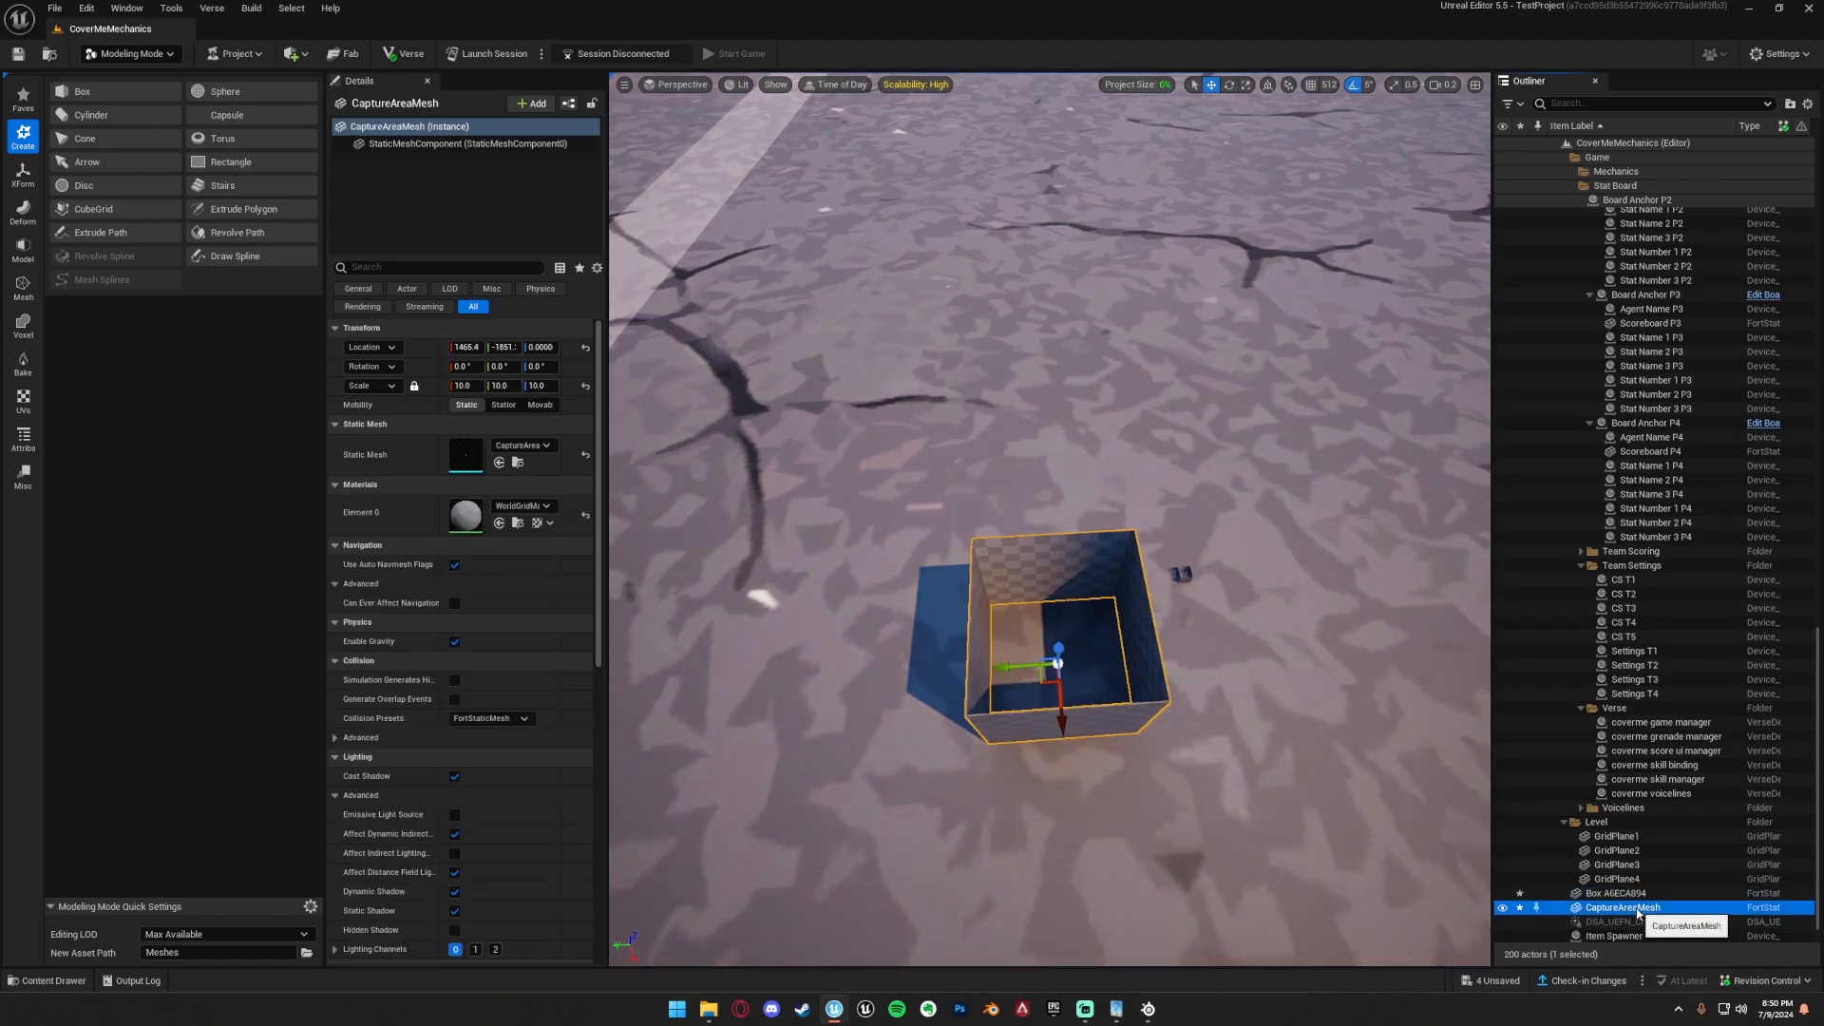
pyautogui.keyDown('ctrl'); pyautogui.click(1617, 893); pyautogui.keyUp('ctrl')
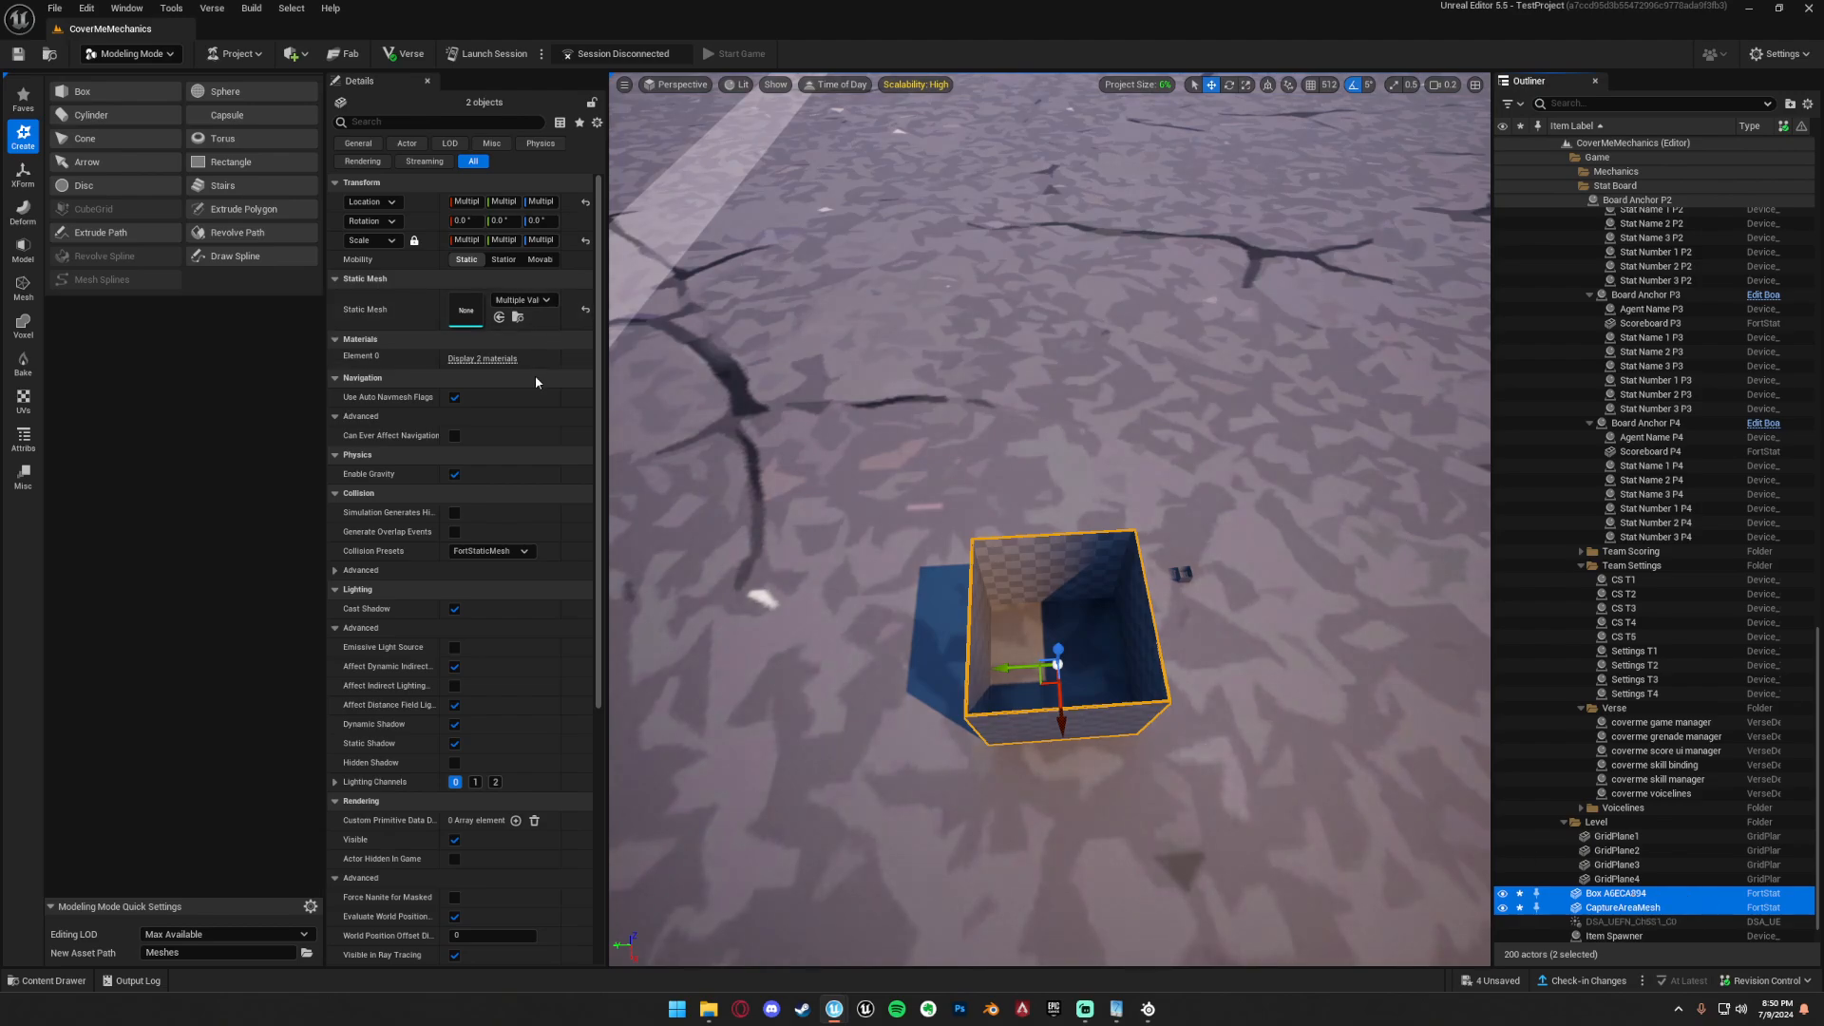
pyautogui.click(483, 358)
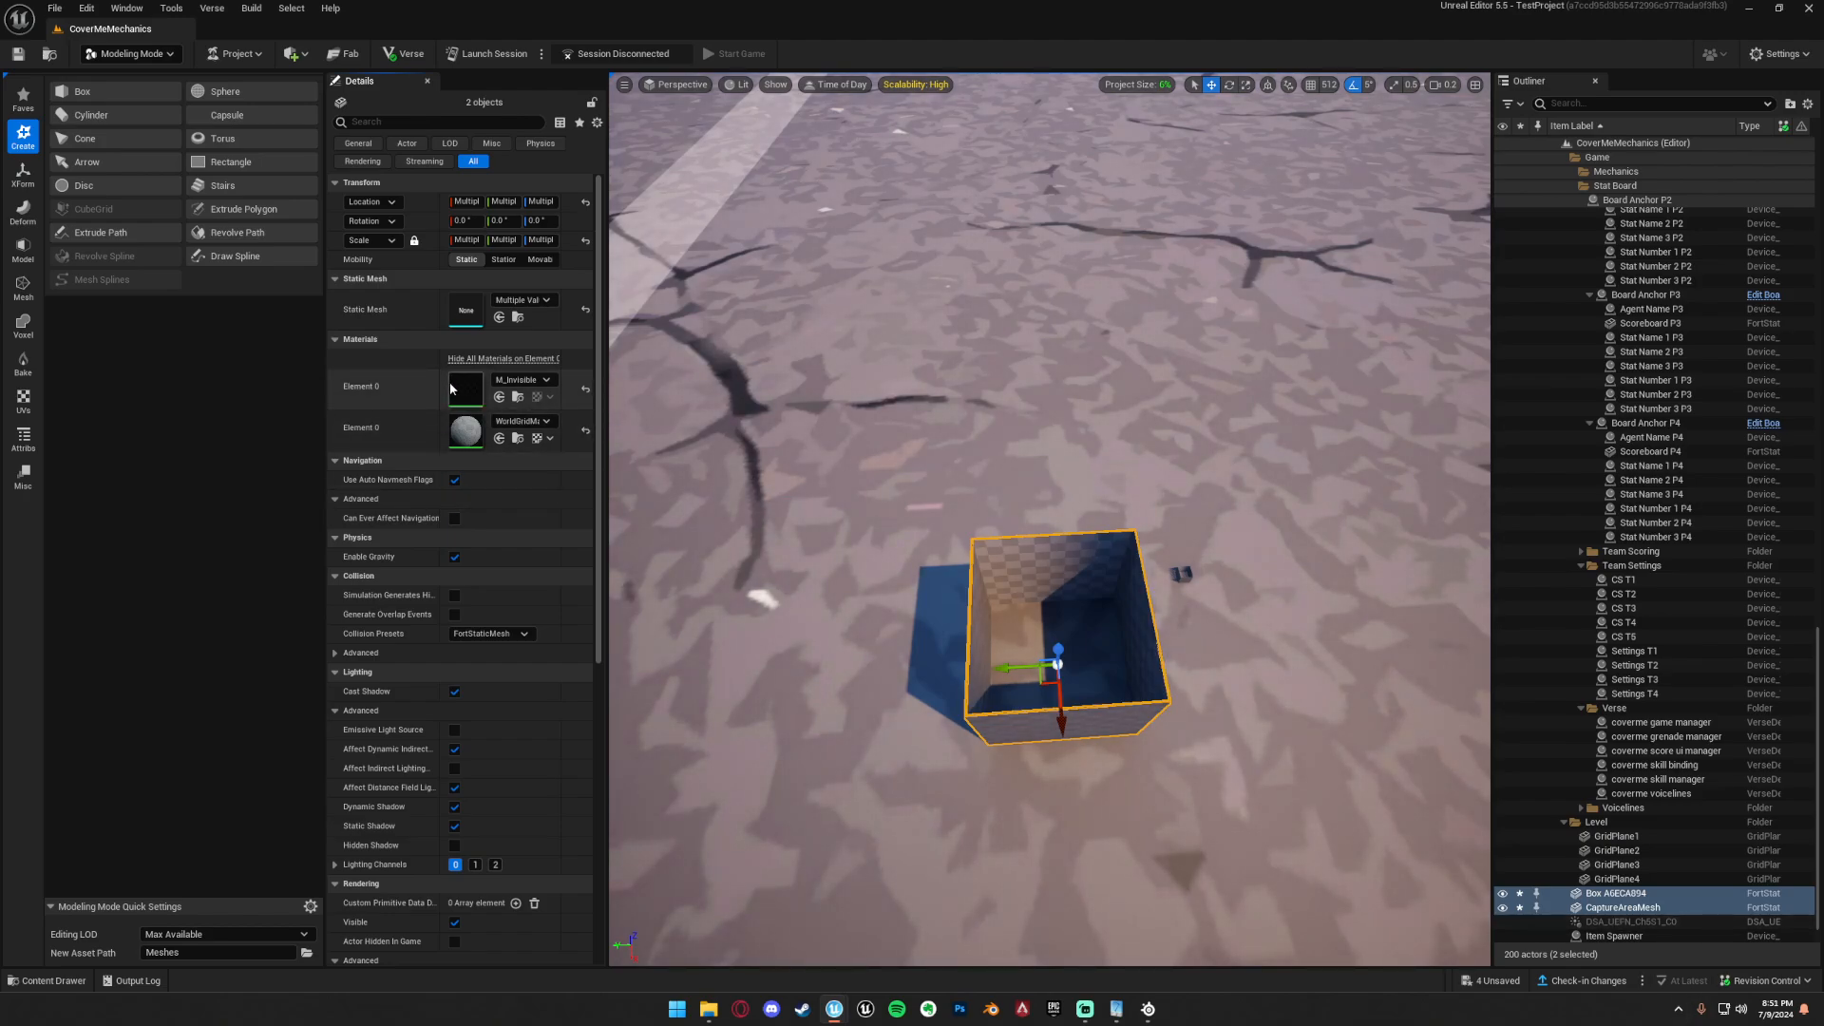
pyautogui.click(1630, 909)
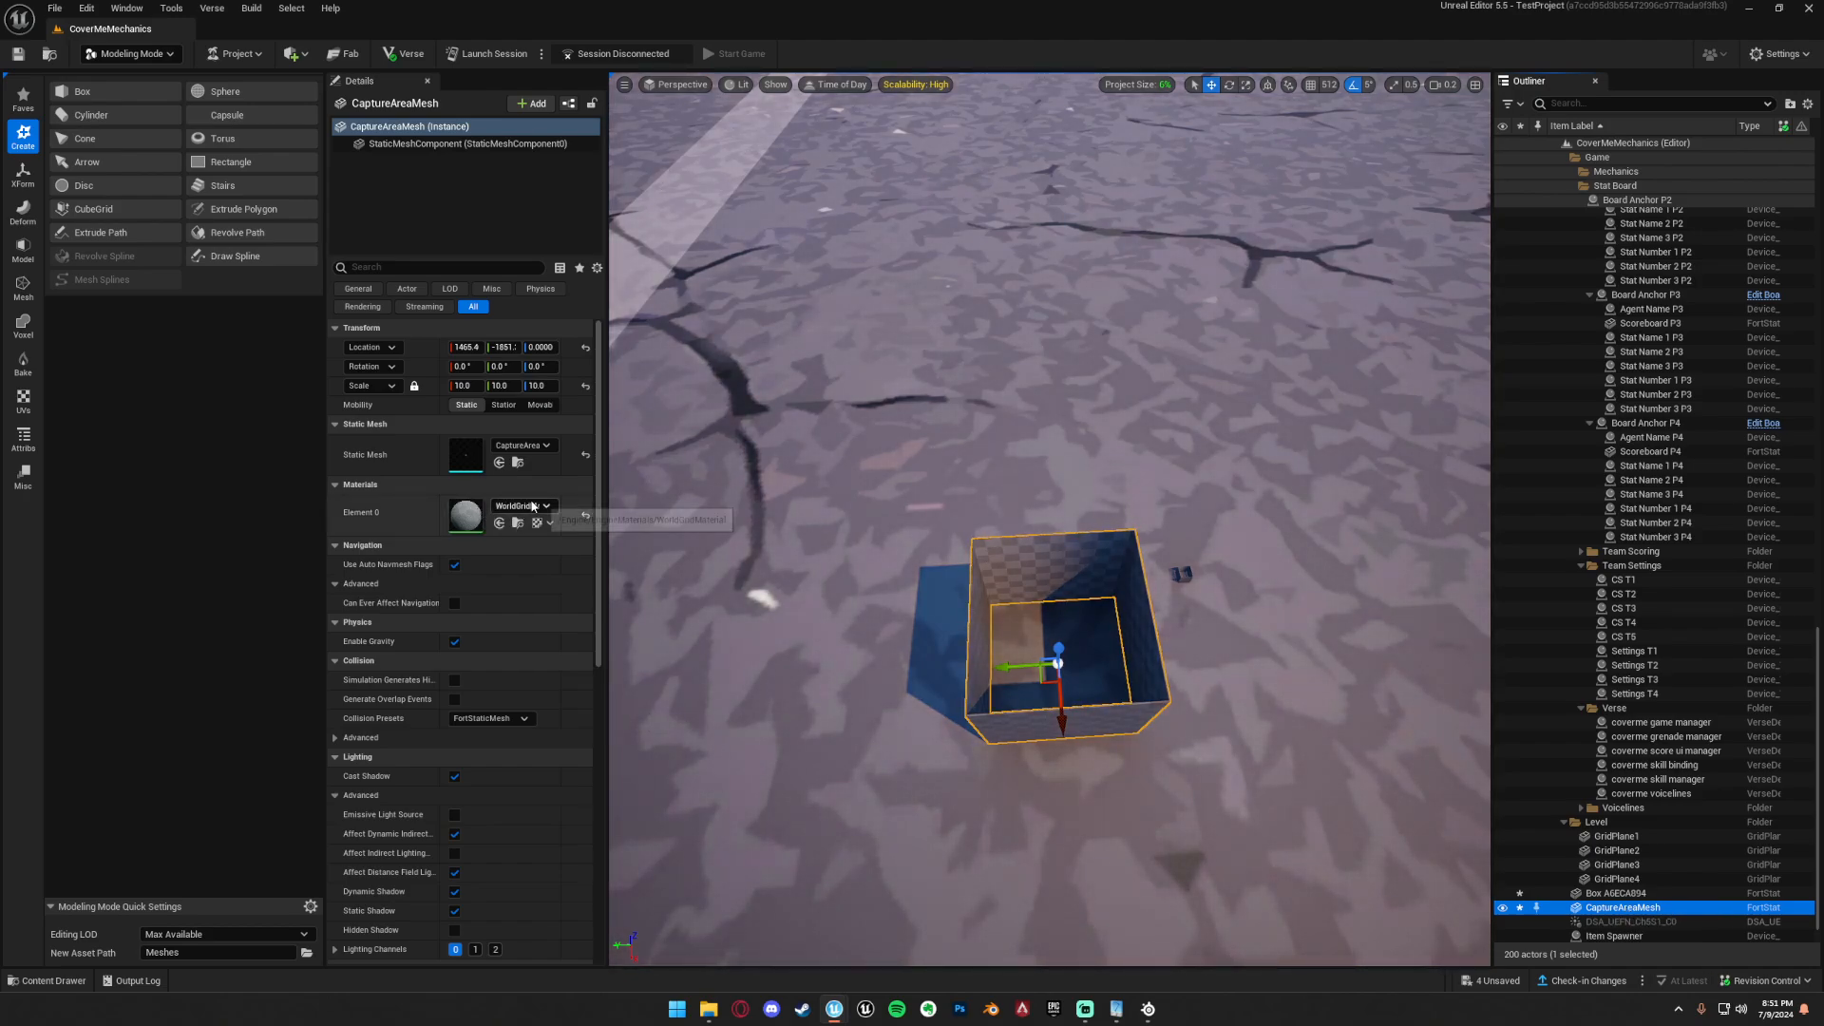
pyautogui.keyDown('ctrl'); pyautogui.click(1615, 894); pyautogui.keyUp('ctrl')
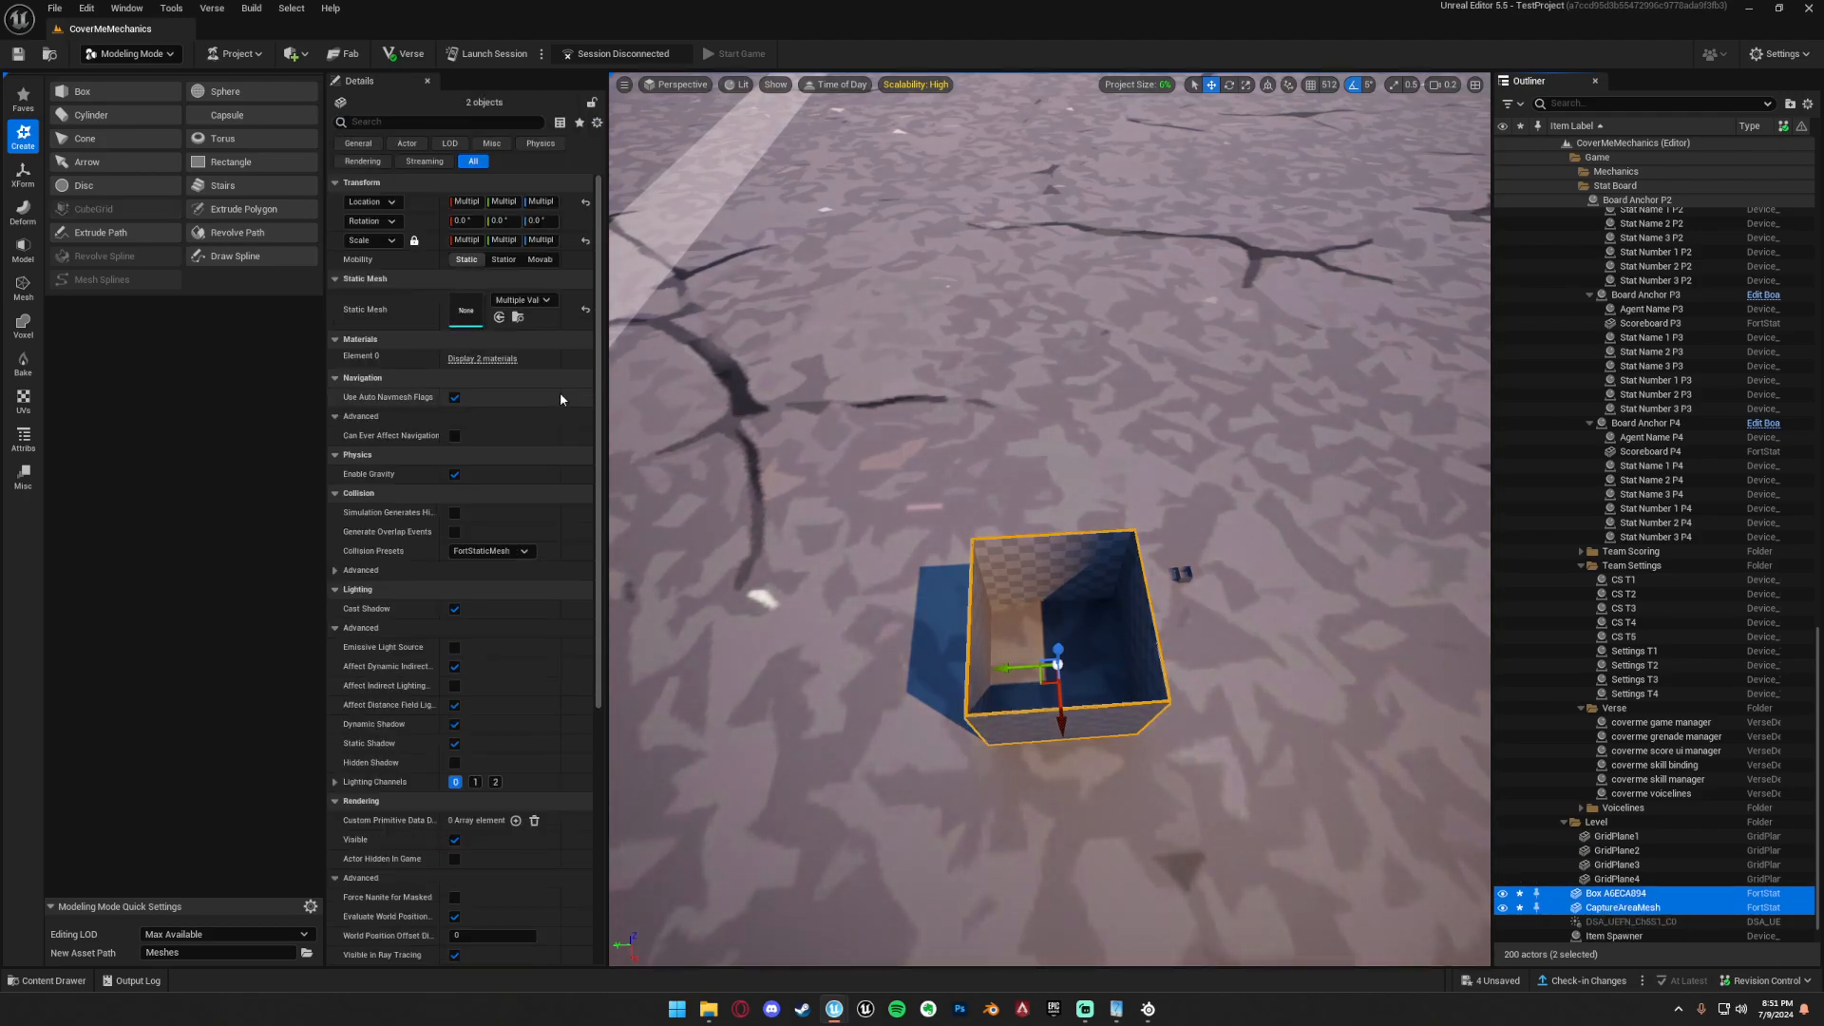
pyautogui.click(482, 359)
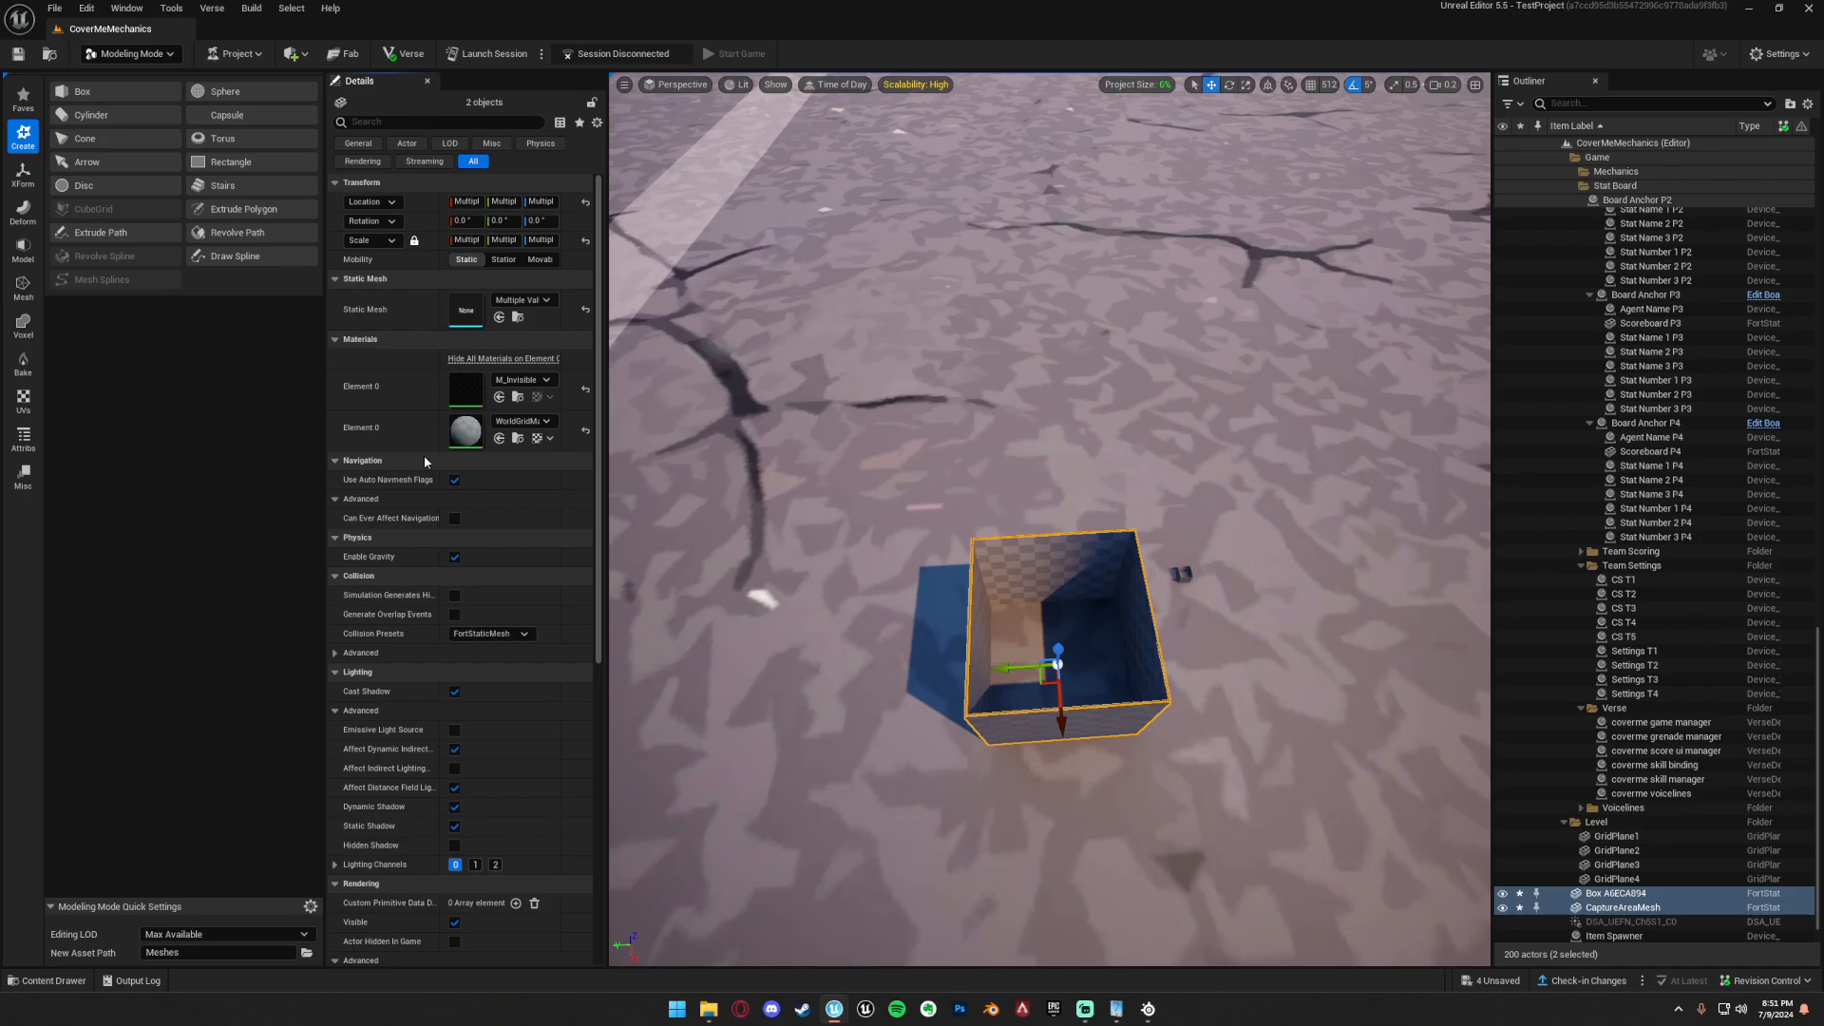
# Switch to Selection mode and back to Modeling mode, and display the XForm tools for the two selected meshes.
pyautogui.click(130, 54)
pyautogui.click(124, 78)
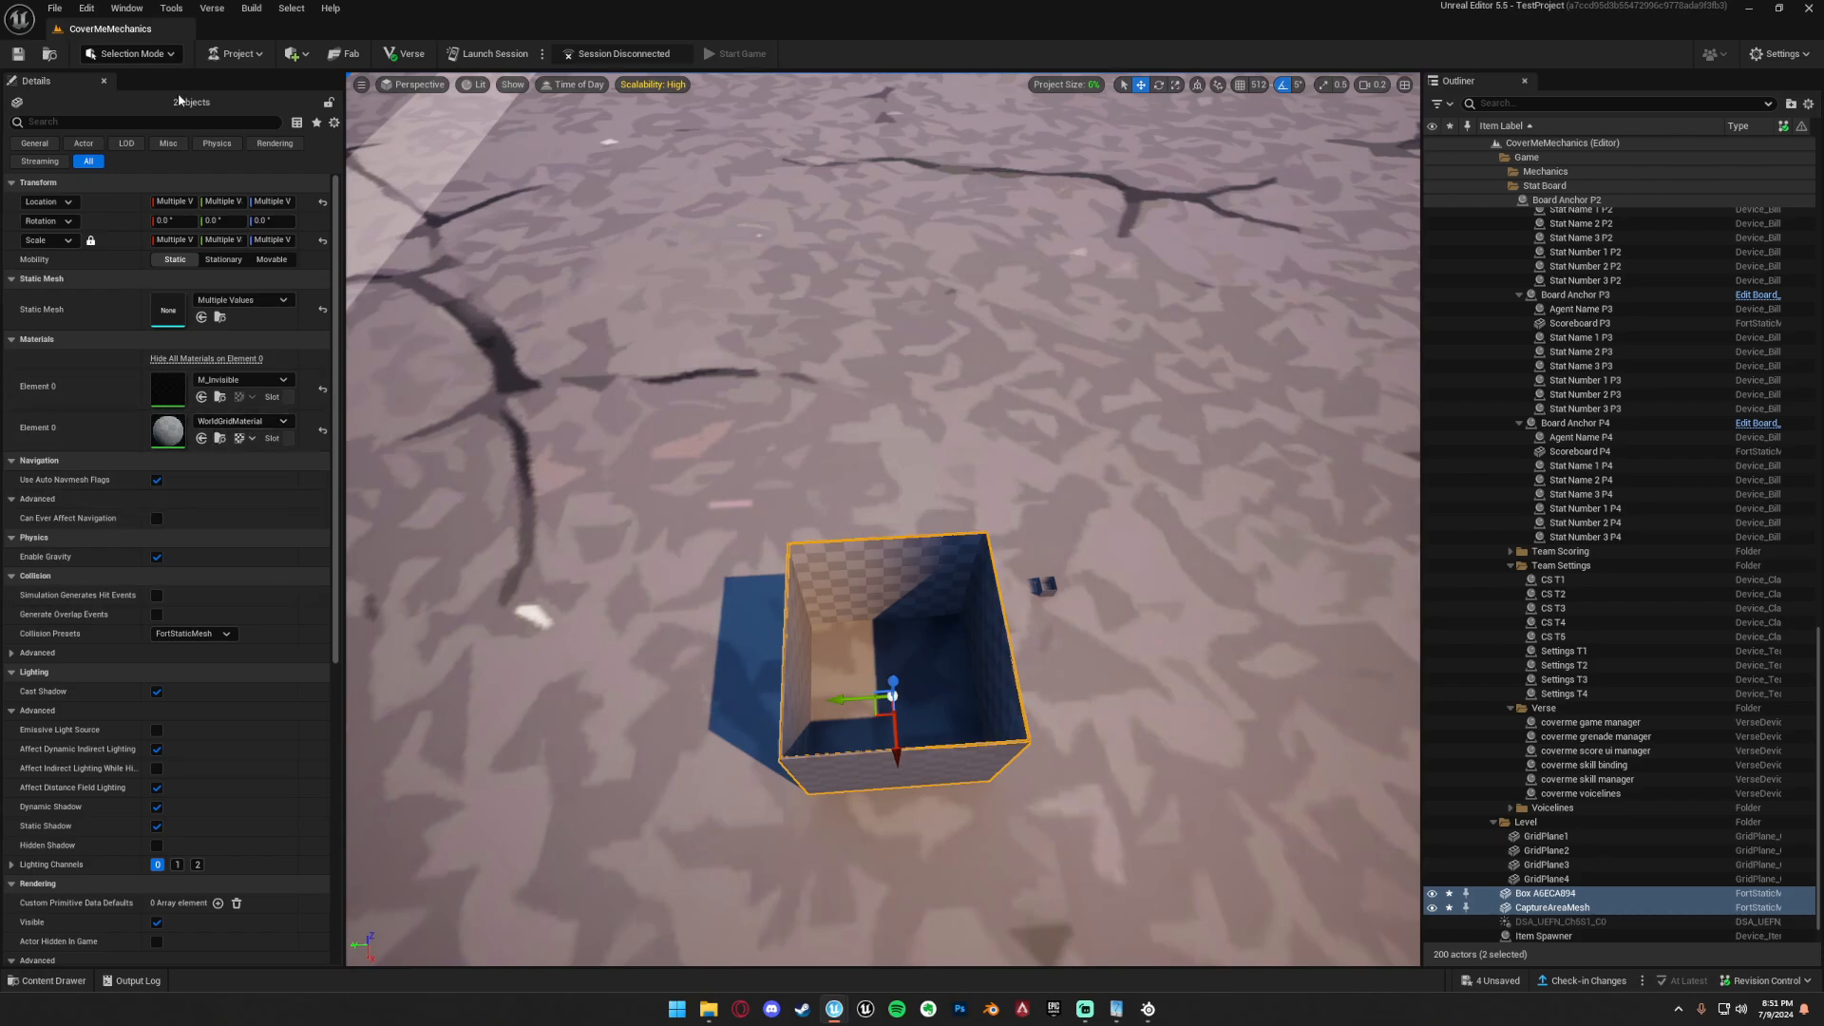
pyautogui.click(150, 54)
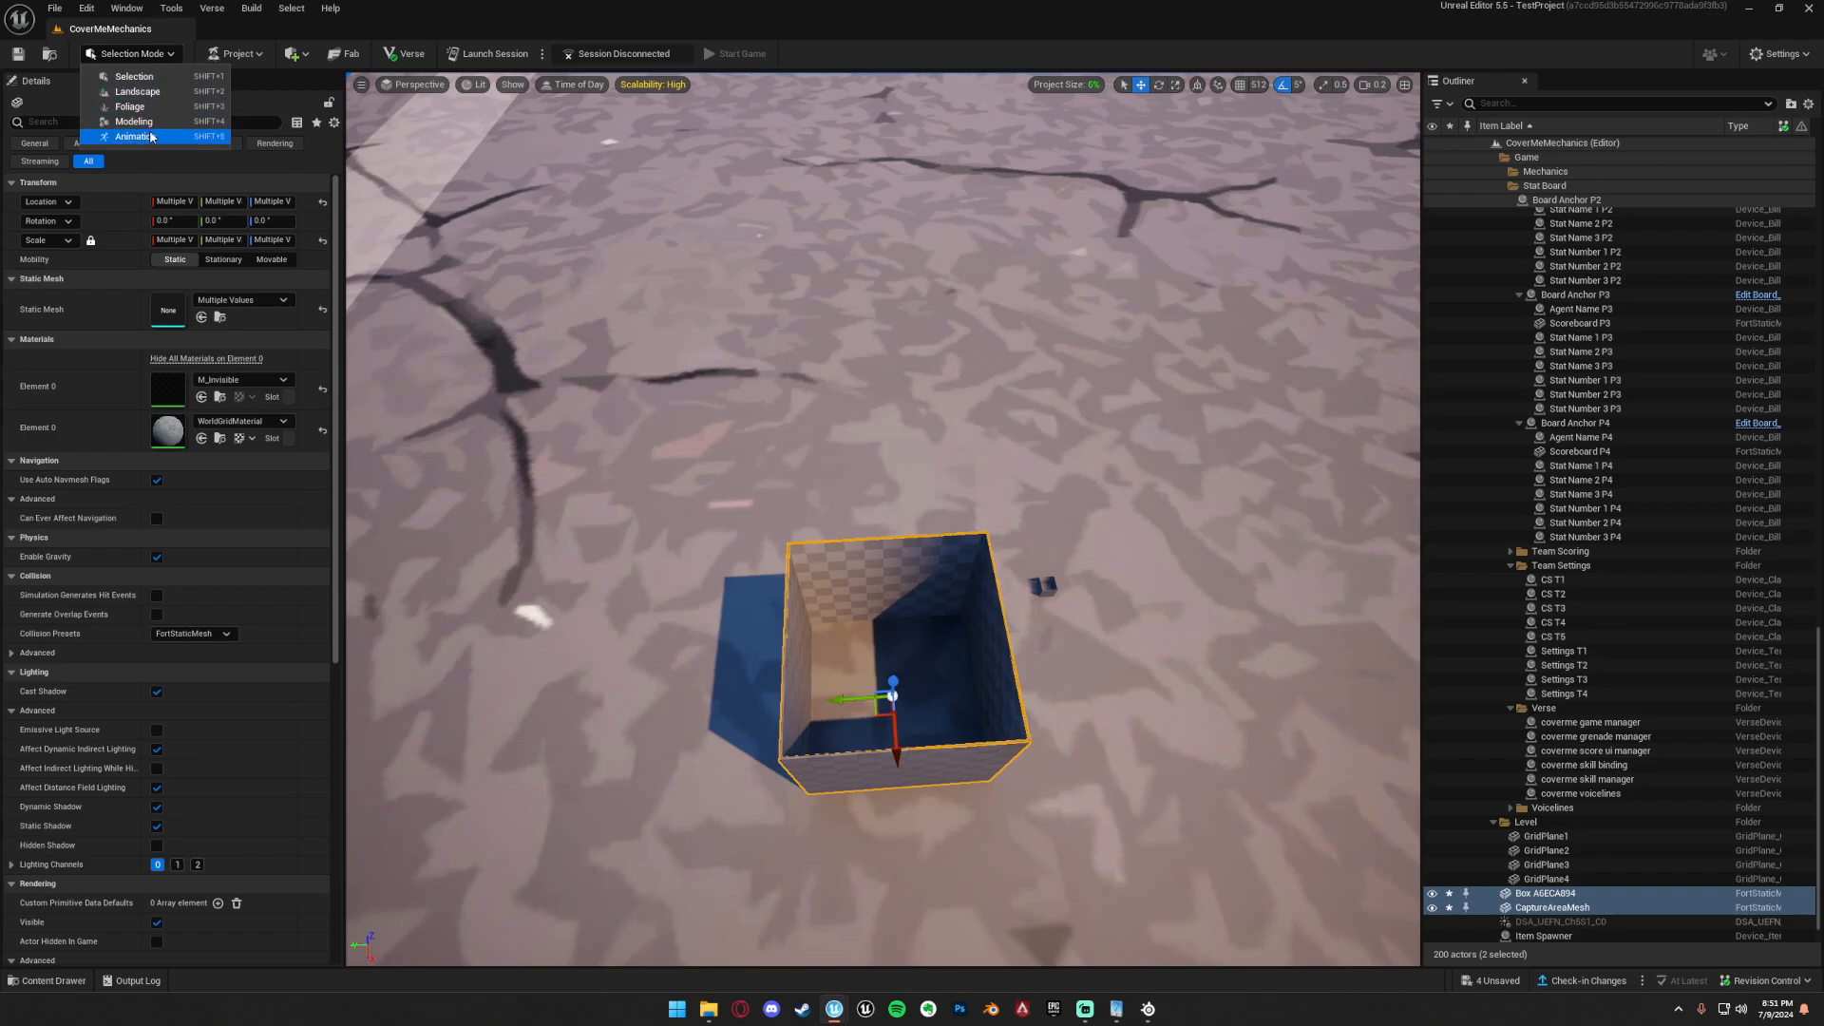
pyautogui.click(124, 131)
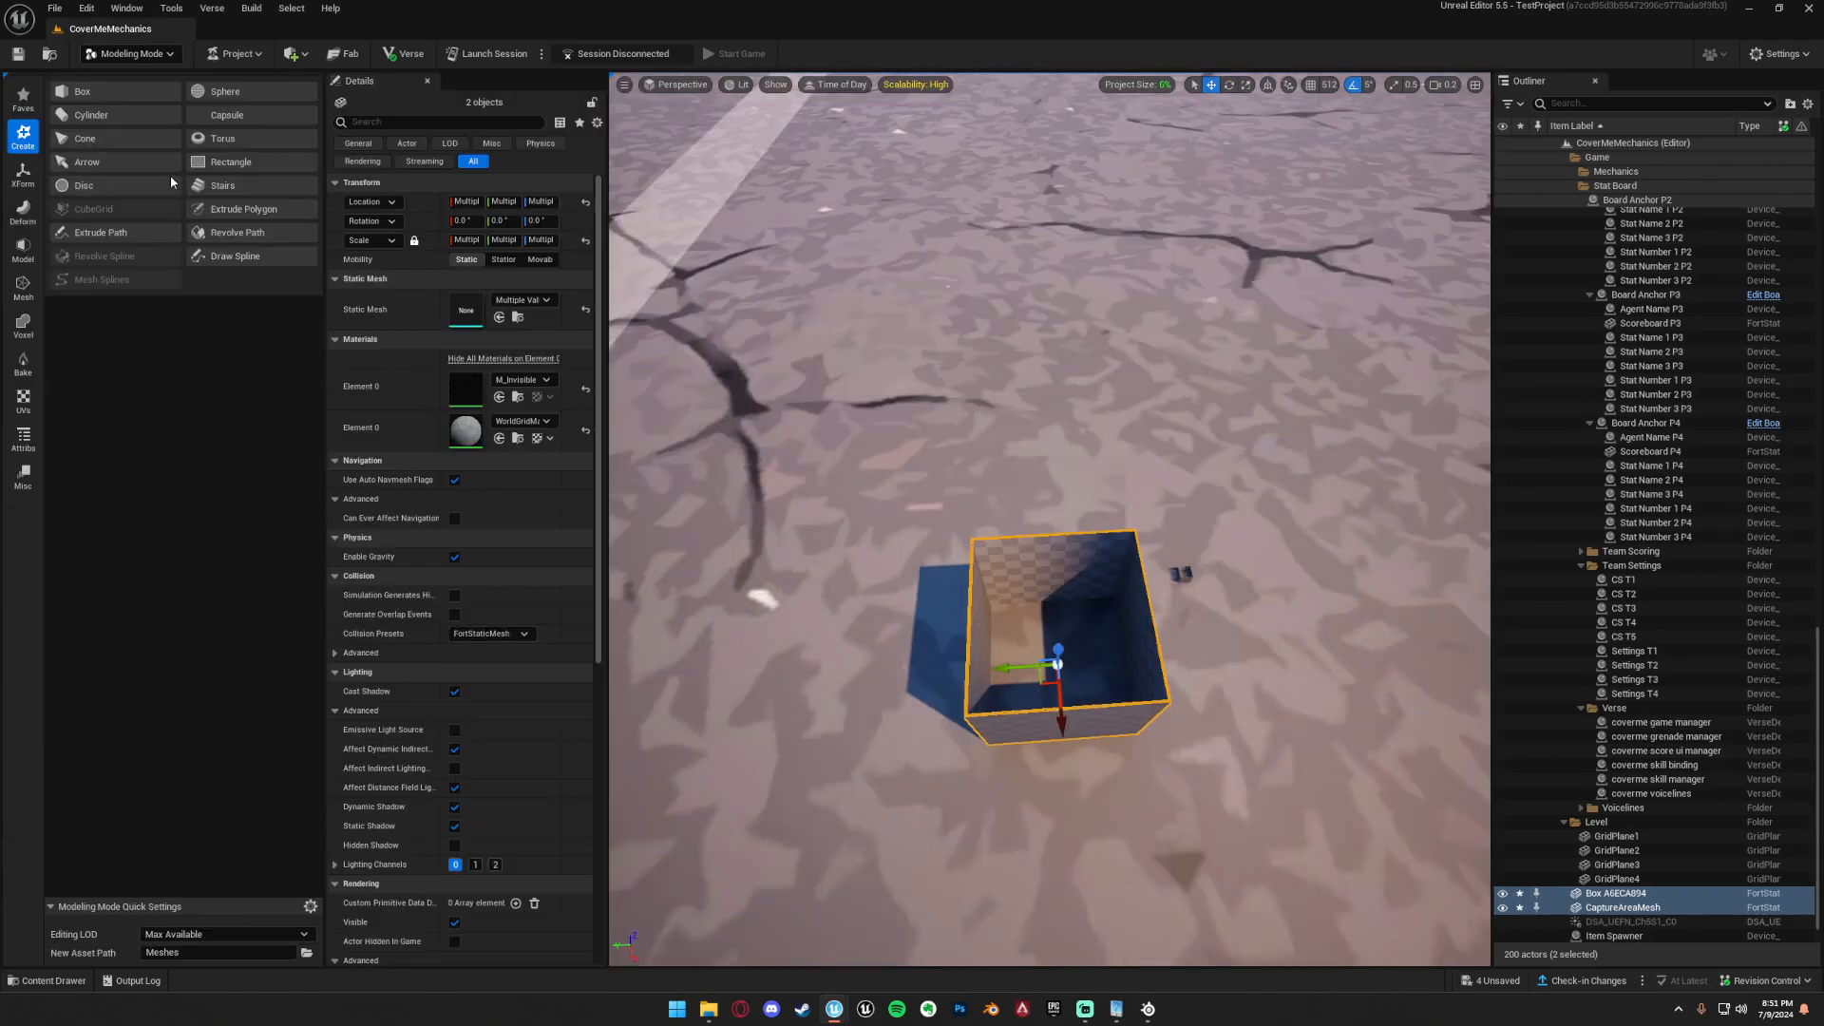
pyautogui.click(23, 249)
pyautogui.click(24, 174)
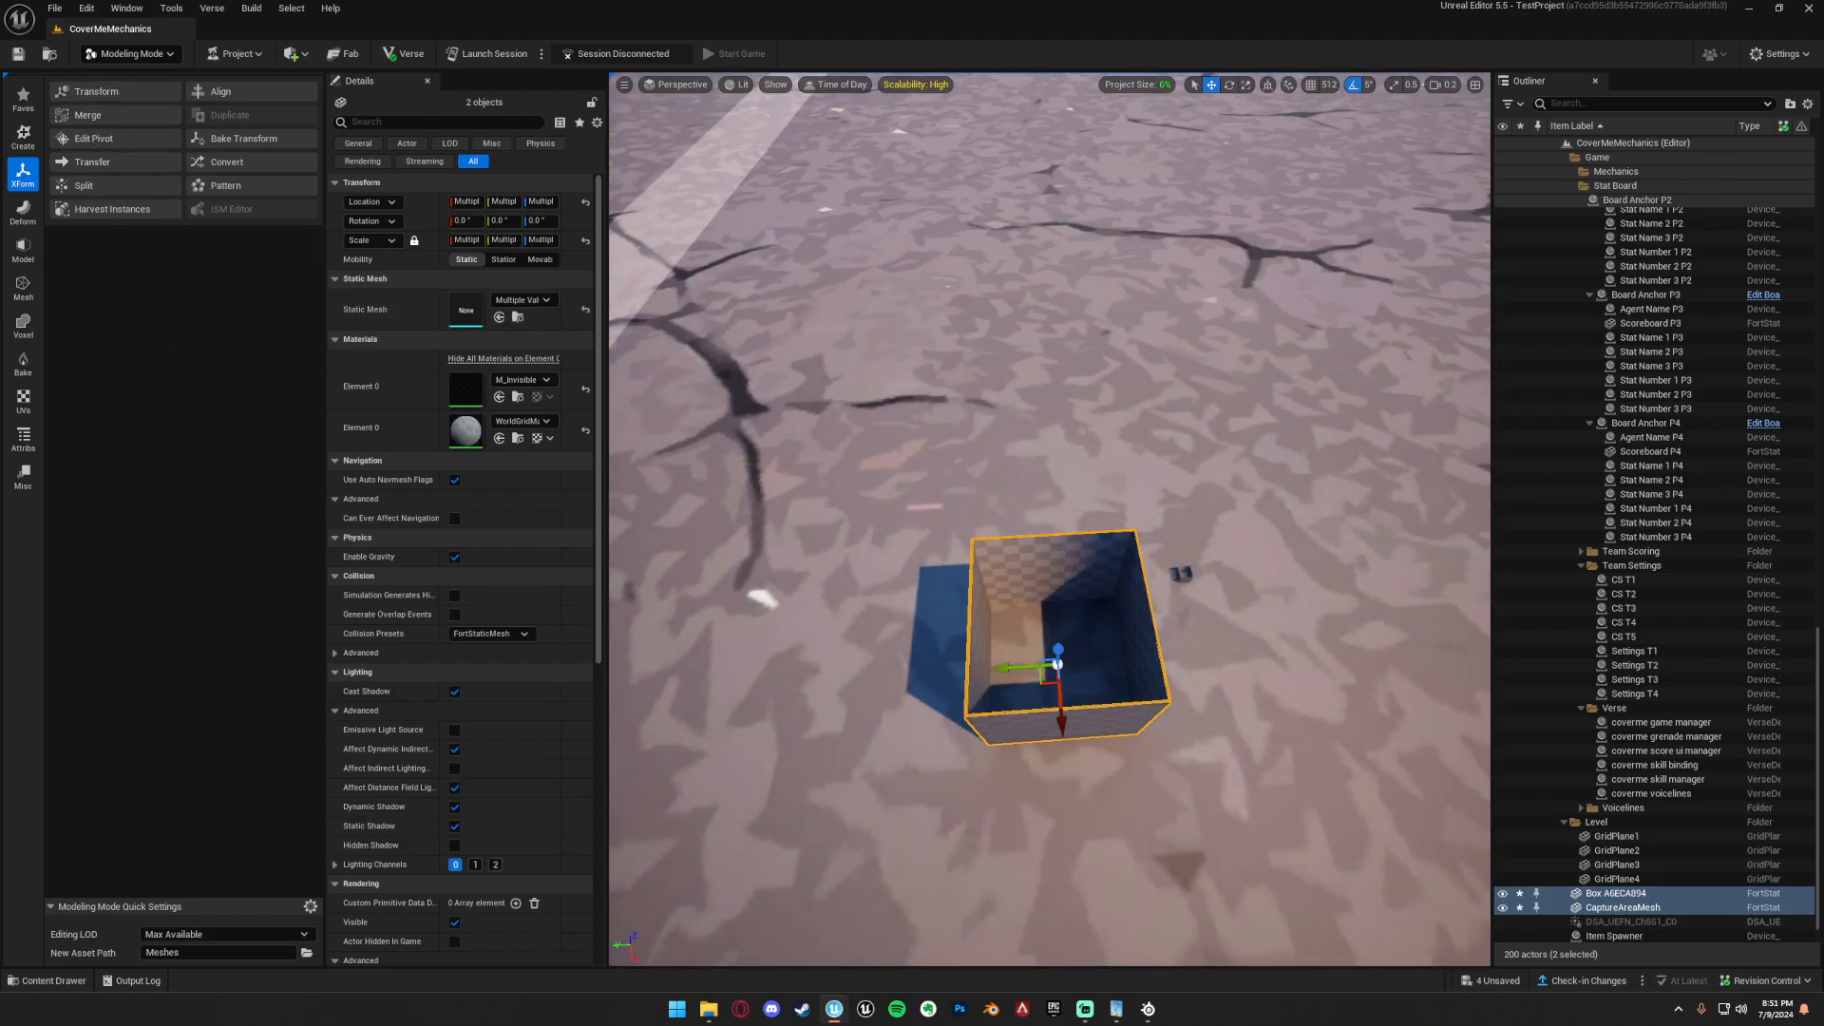
# Place the NewCaptureAreaMesh asset in the level just behind the open box, and open and exit the Transform tool without changes.
pyautogui.moveTo(1823, 285); pyautogui.dragTo(1051, 506)
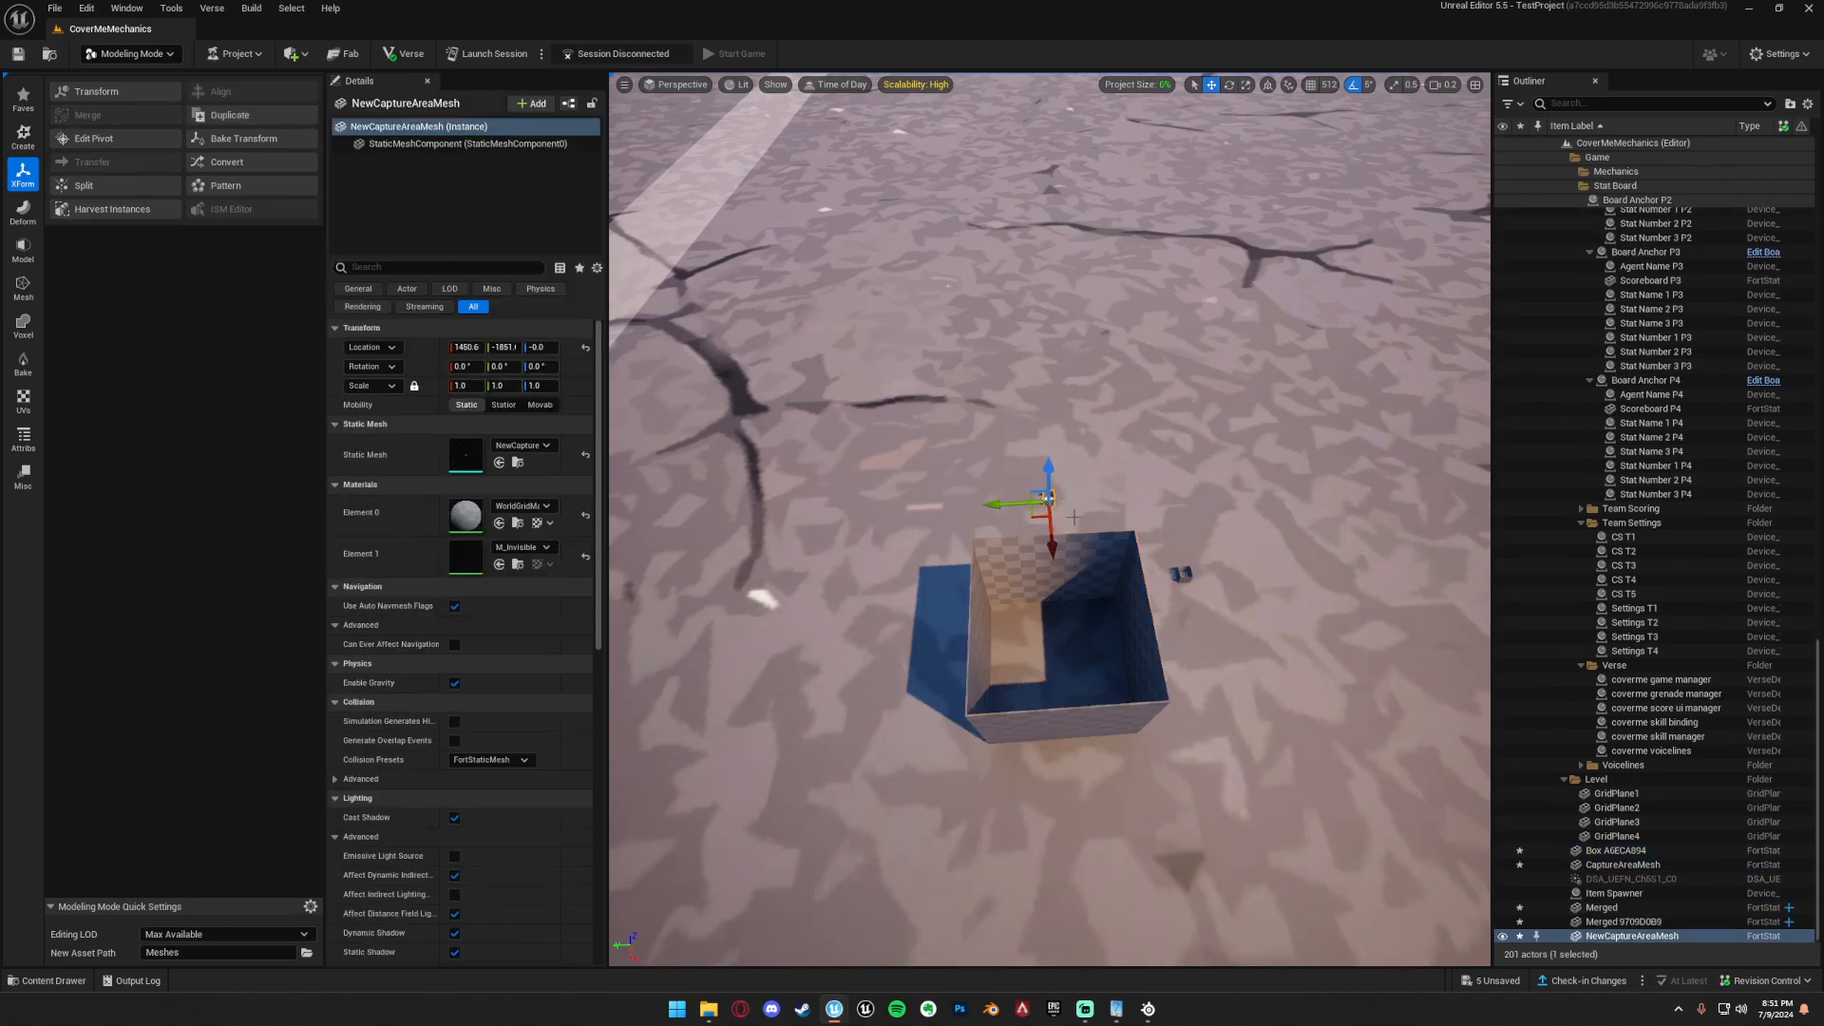
pyautogui.click(95, 91)
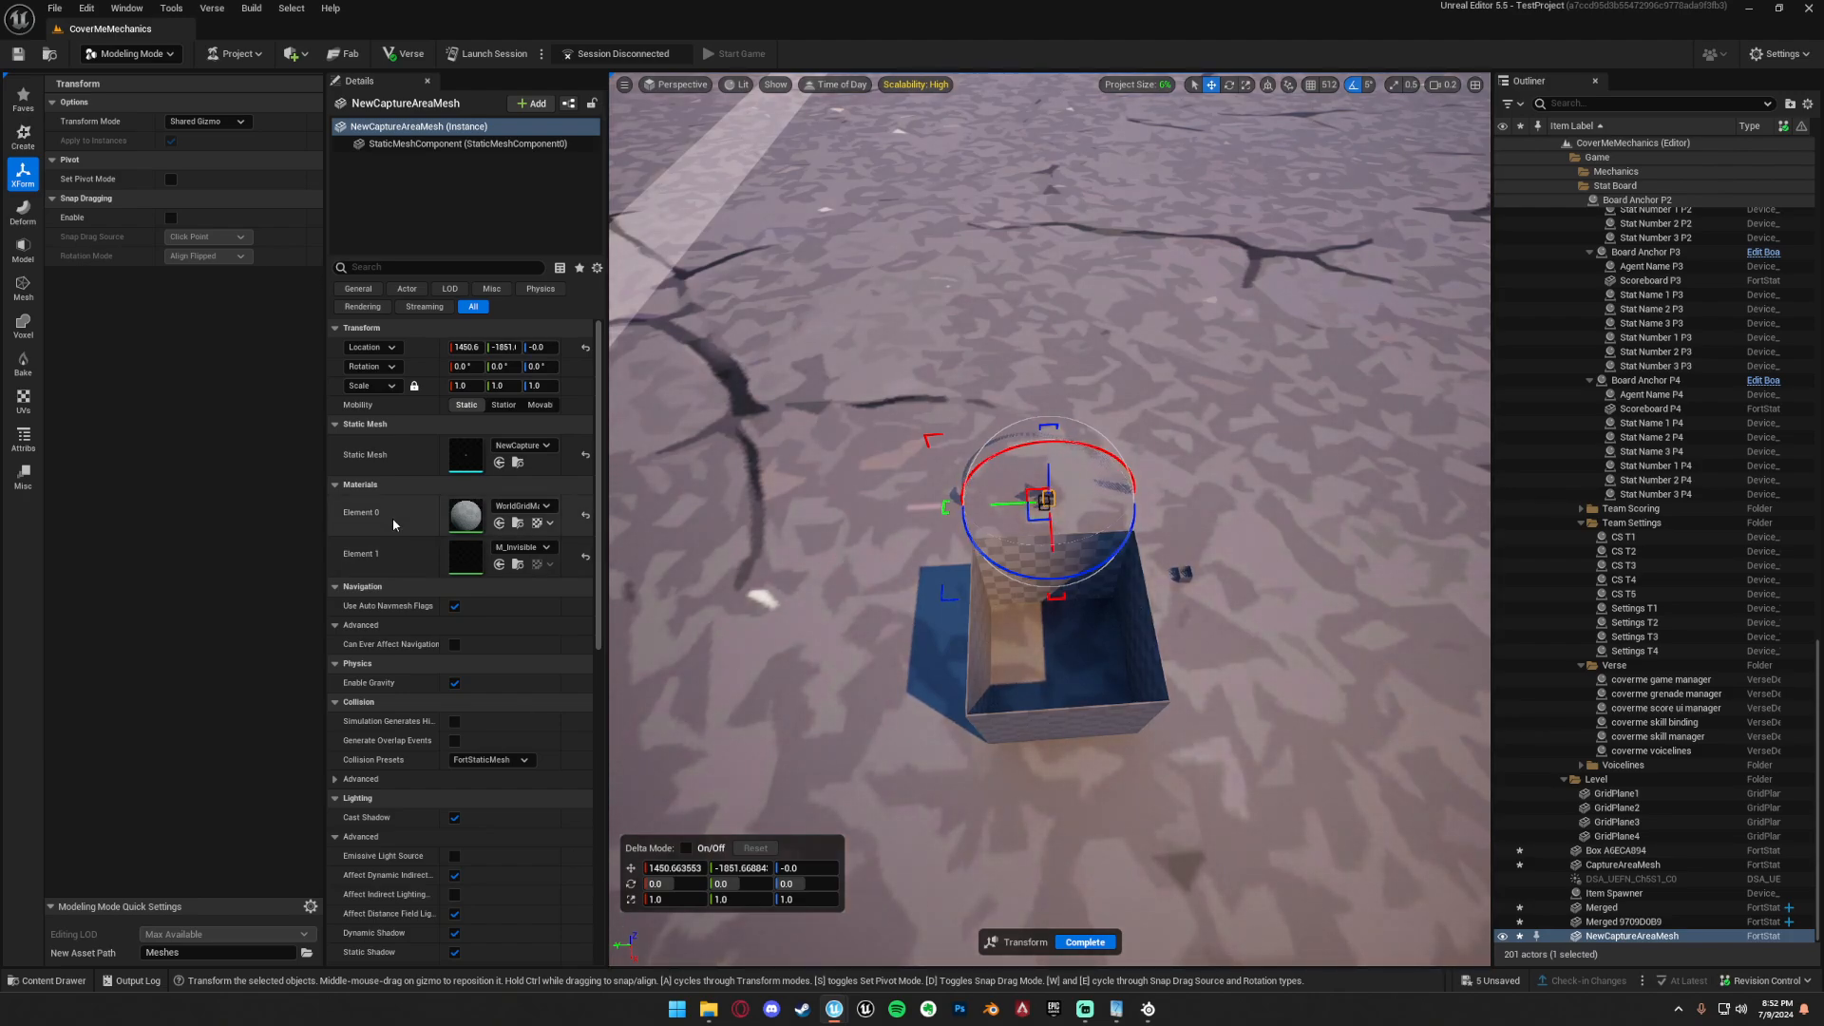
pyautogui.click(1088, 942)
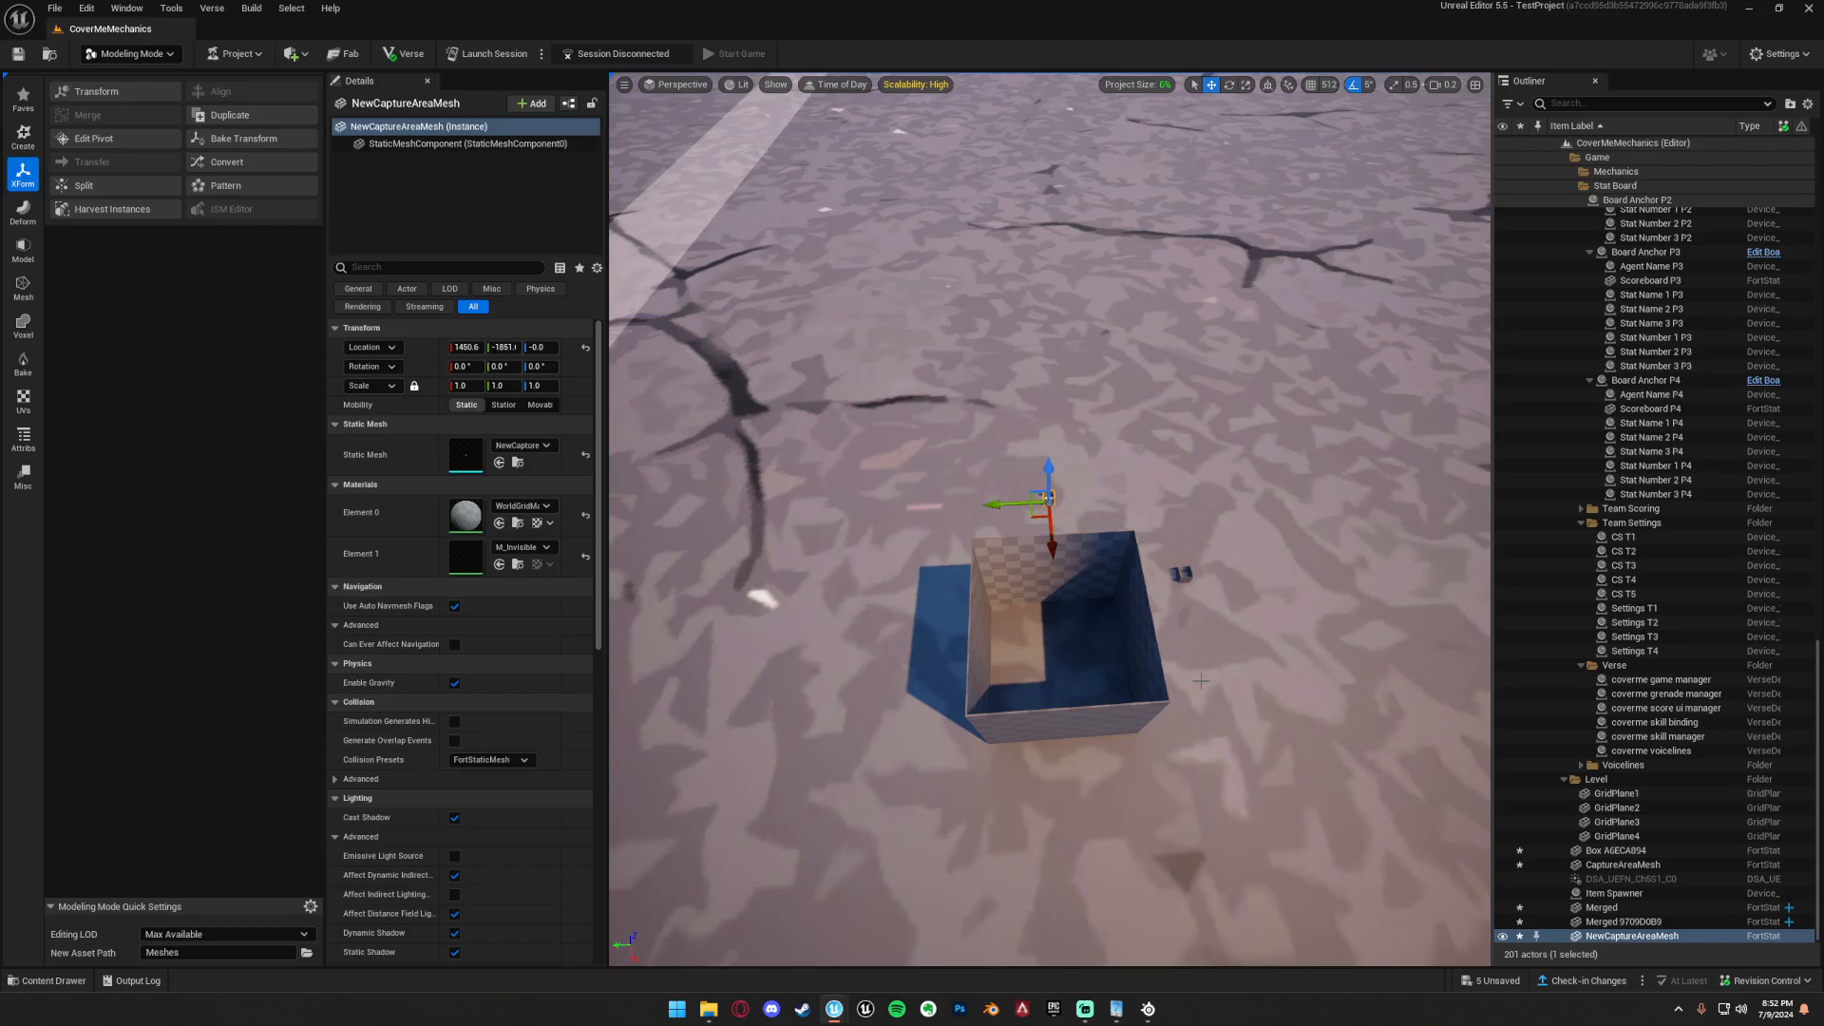
# Select Capture Point 1 in the level and show the settings of its CaptureAreaStaticMesh component.
pyautogui.moveTo(1264, 485); pyautogui.dragTo(1173, 482, button='right')
pyautogui.press('w')
pyautogui.scroll(5, 1262, 361)
pyautogui.press('w')
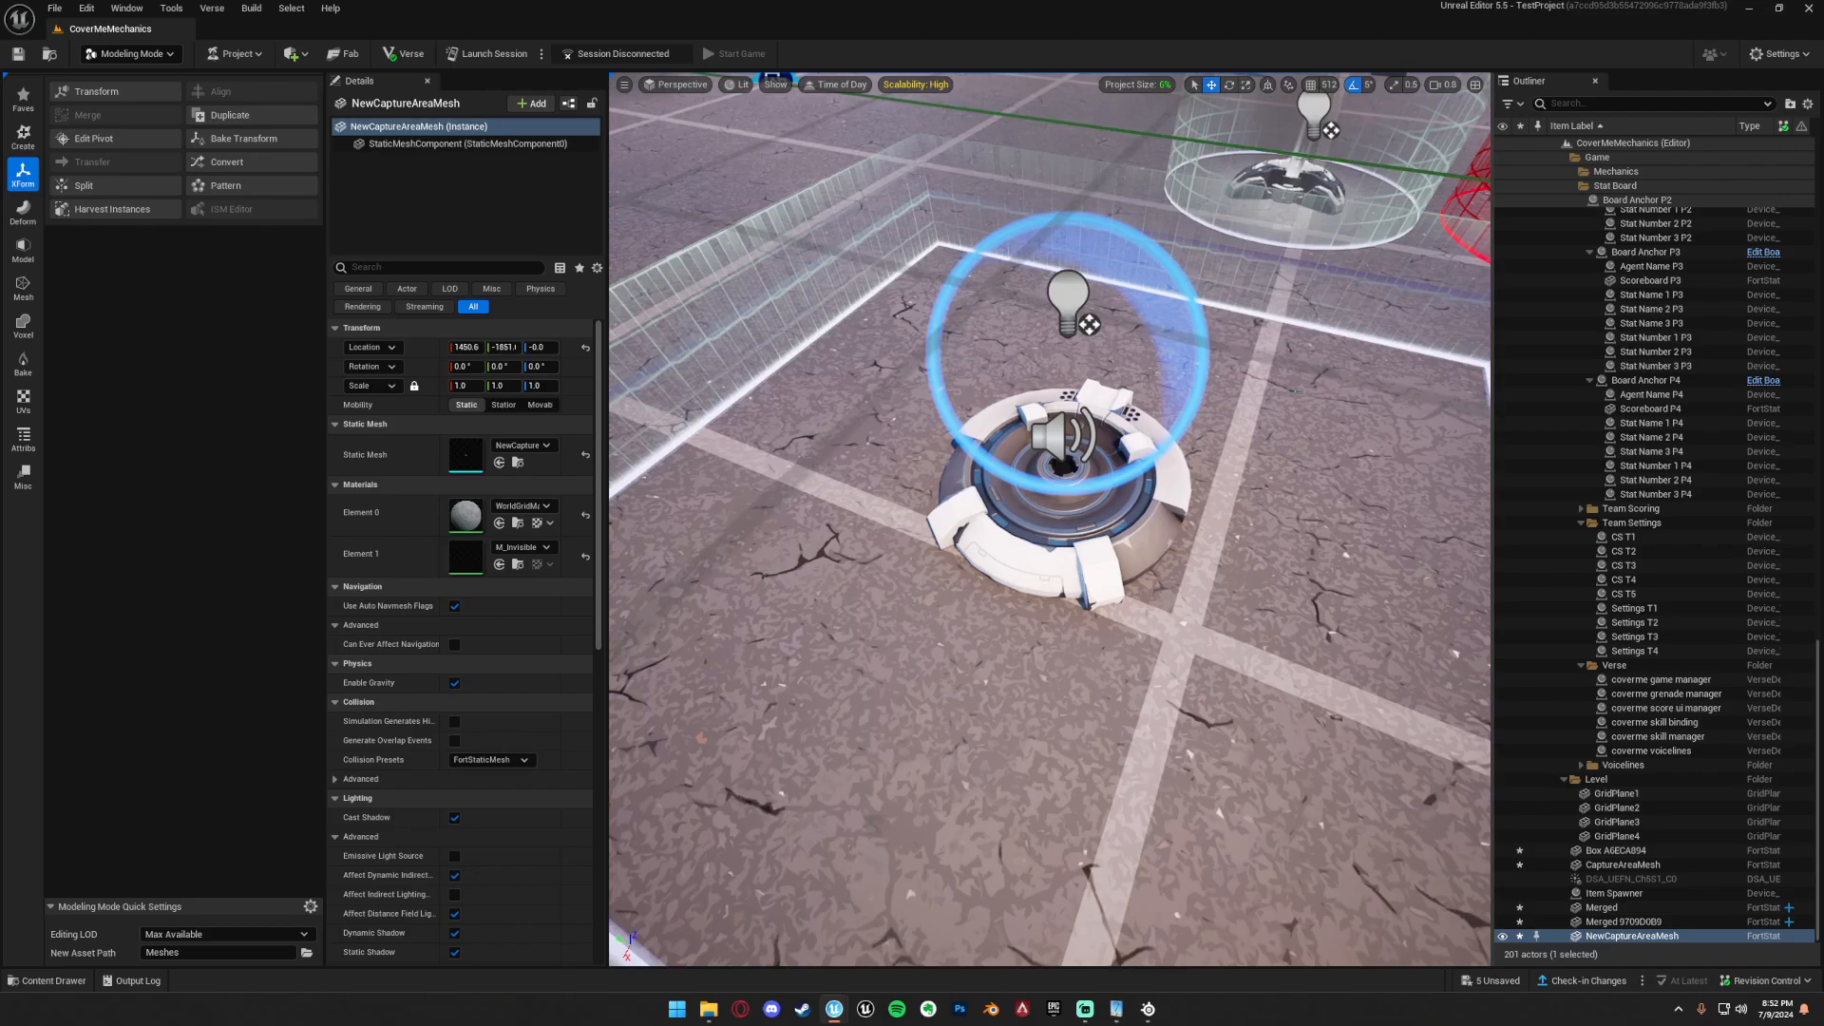
pyautogui.click(1114, 509)
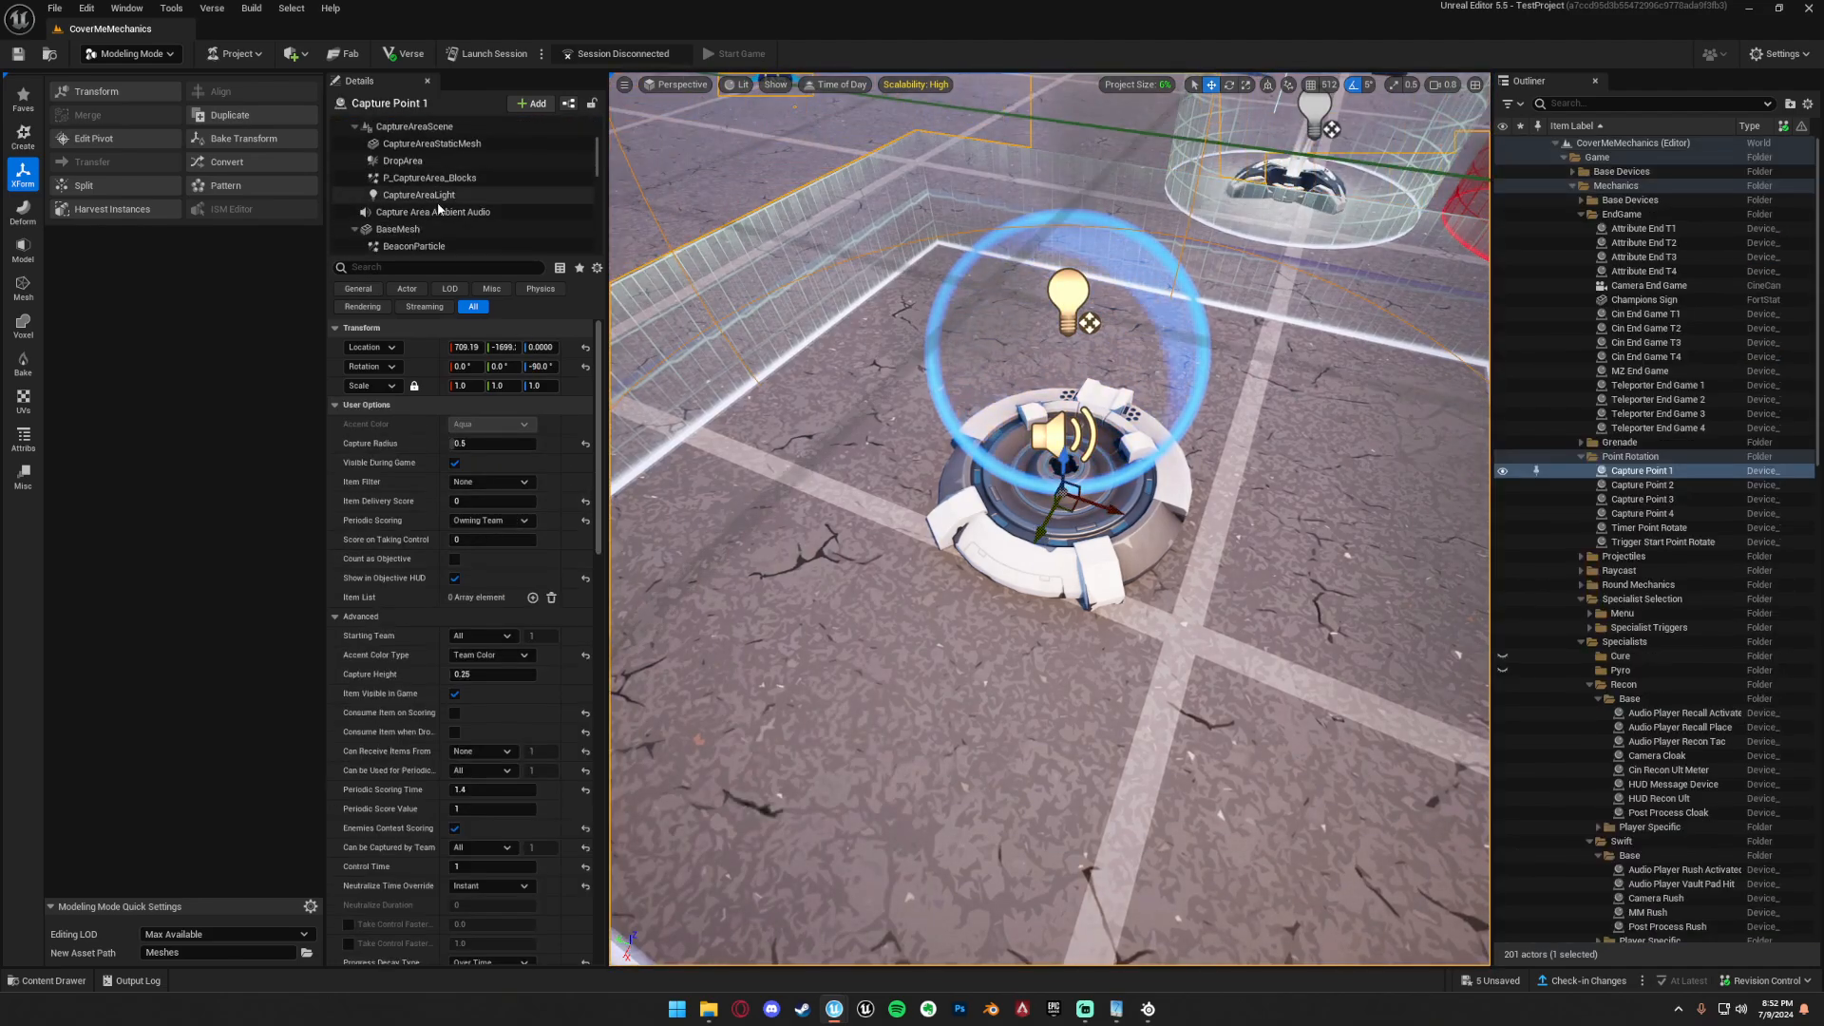
pyautogui.scroll(-5, 433, 233)
pyautogui.scroll(5, 434, 235)
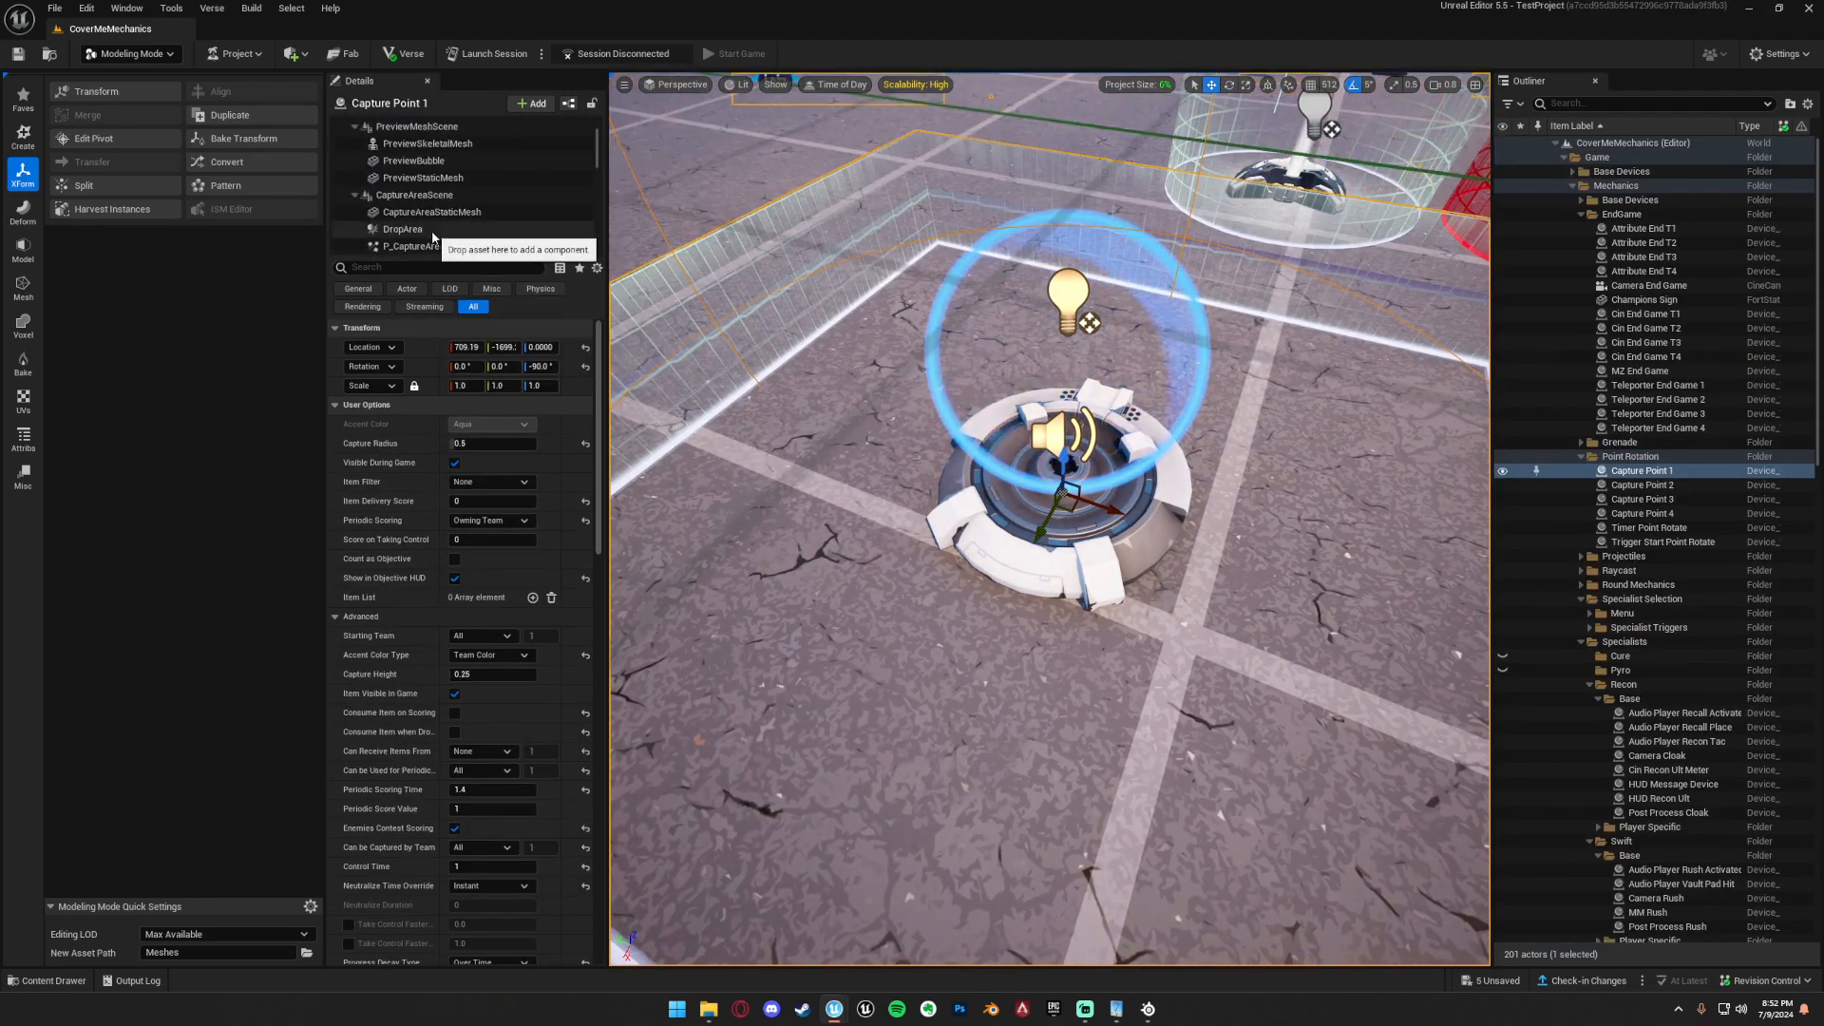
pyautogui.click(432, 211)
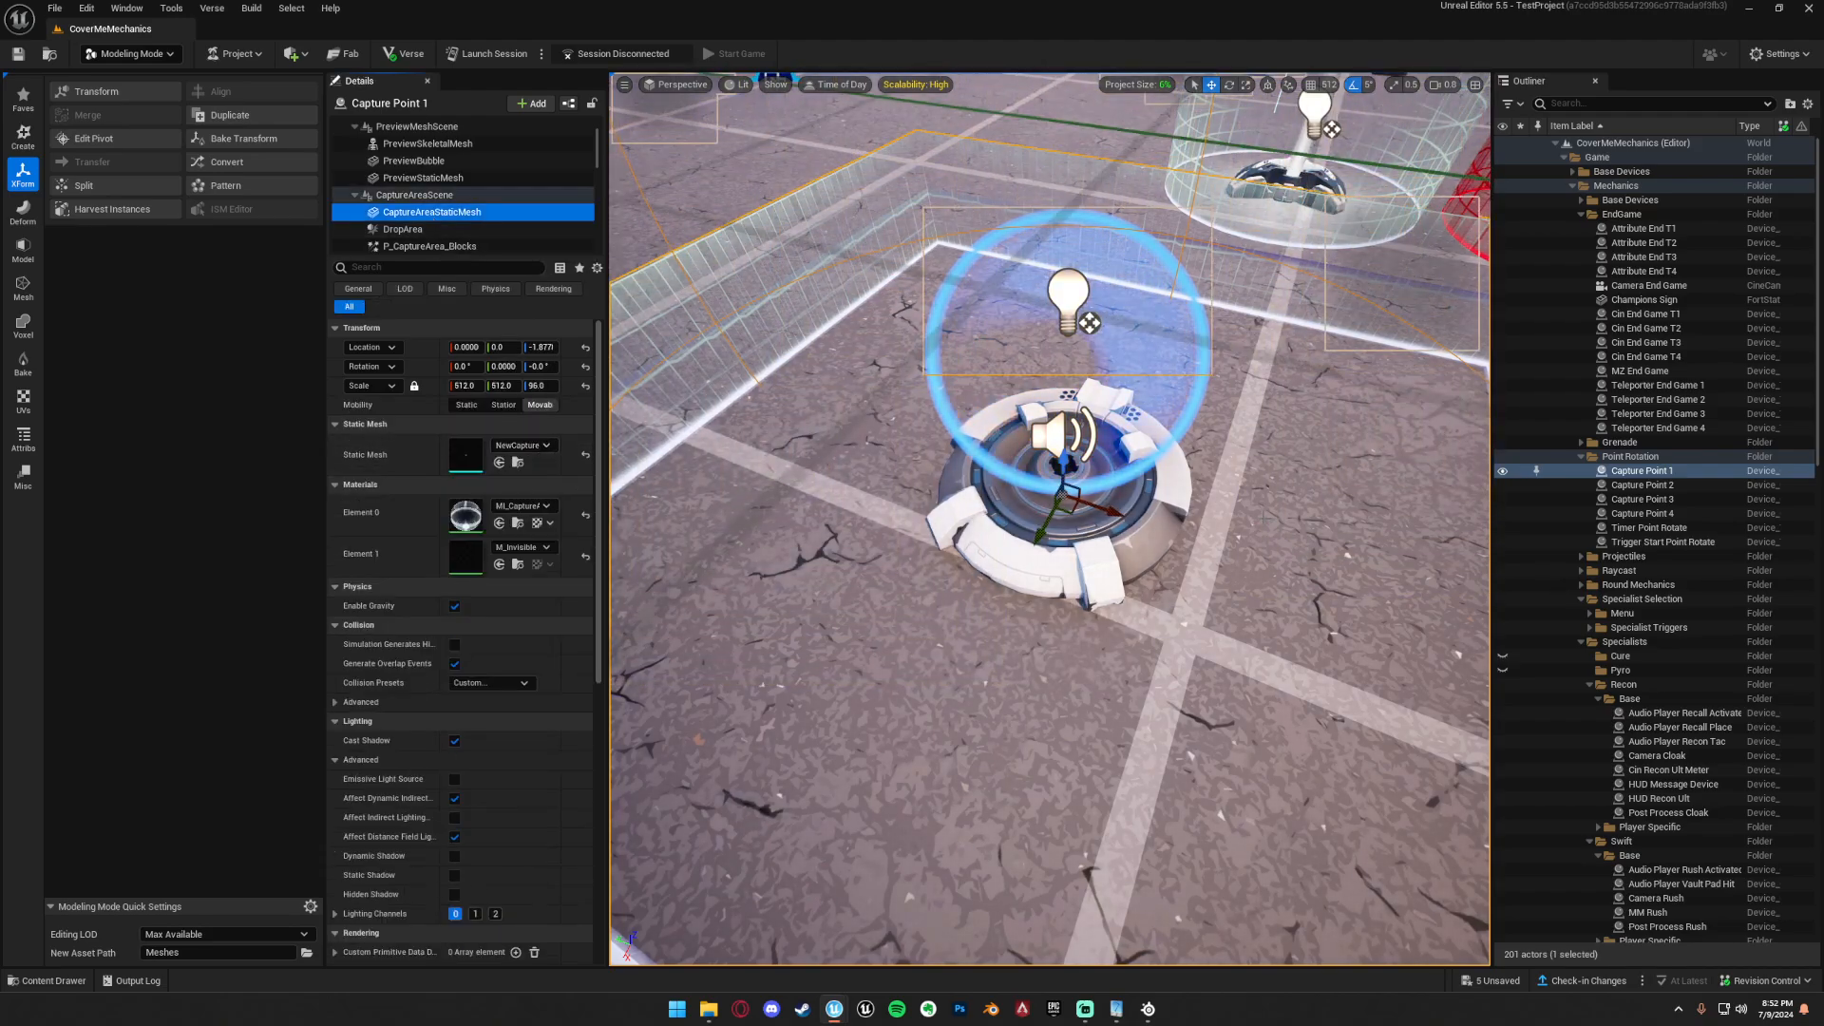
# Examine the square capture area around Capture Point 1 from several angles, along with its mesh's material and collision settings.
pyautogui.moveTo(1050, 532); pyautogui.dragTo(1074, 352, button='right')
pyautogui.press('w')
pyautogui.press('f')
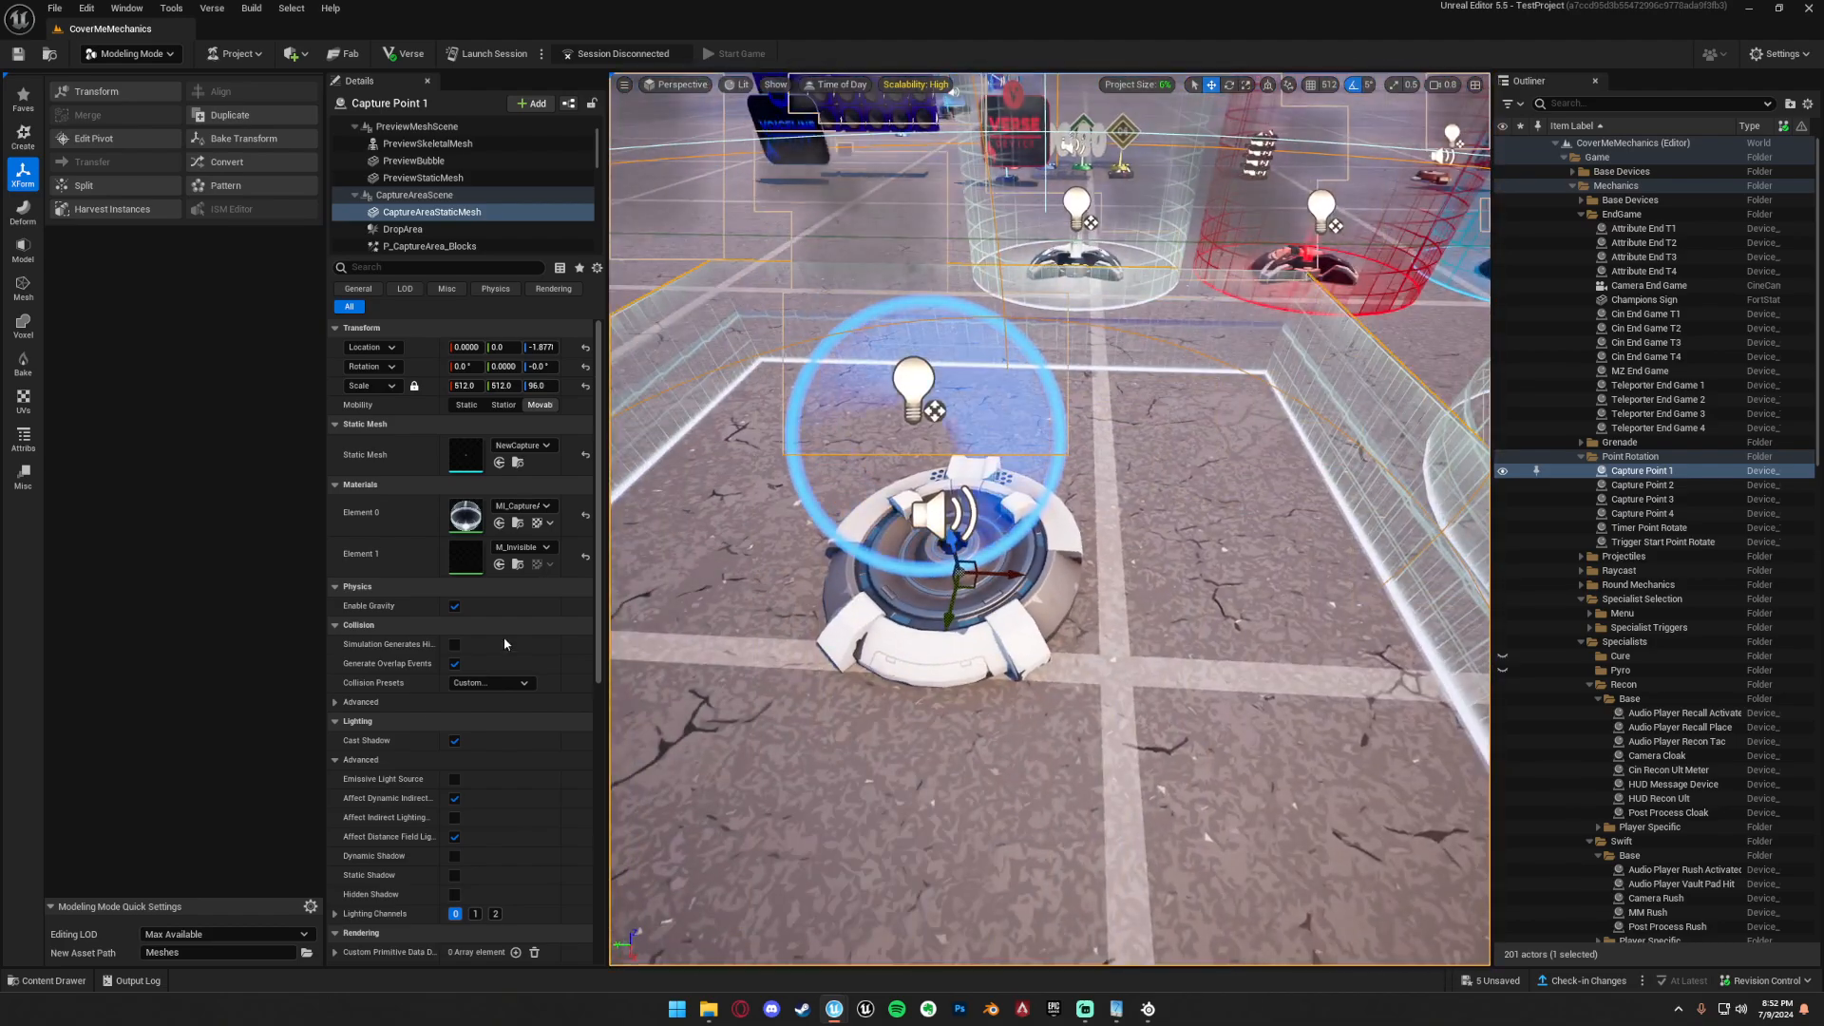
pyautogui.scroll(-2, 465, 817)
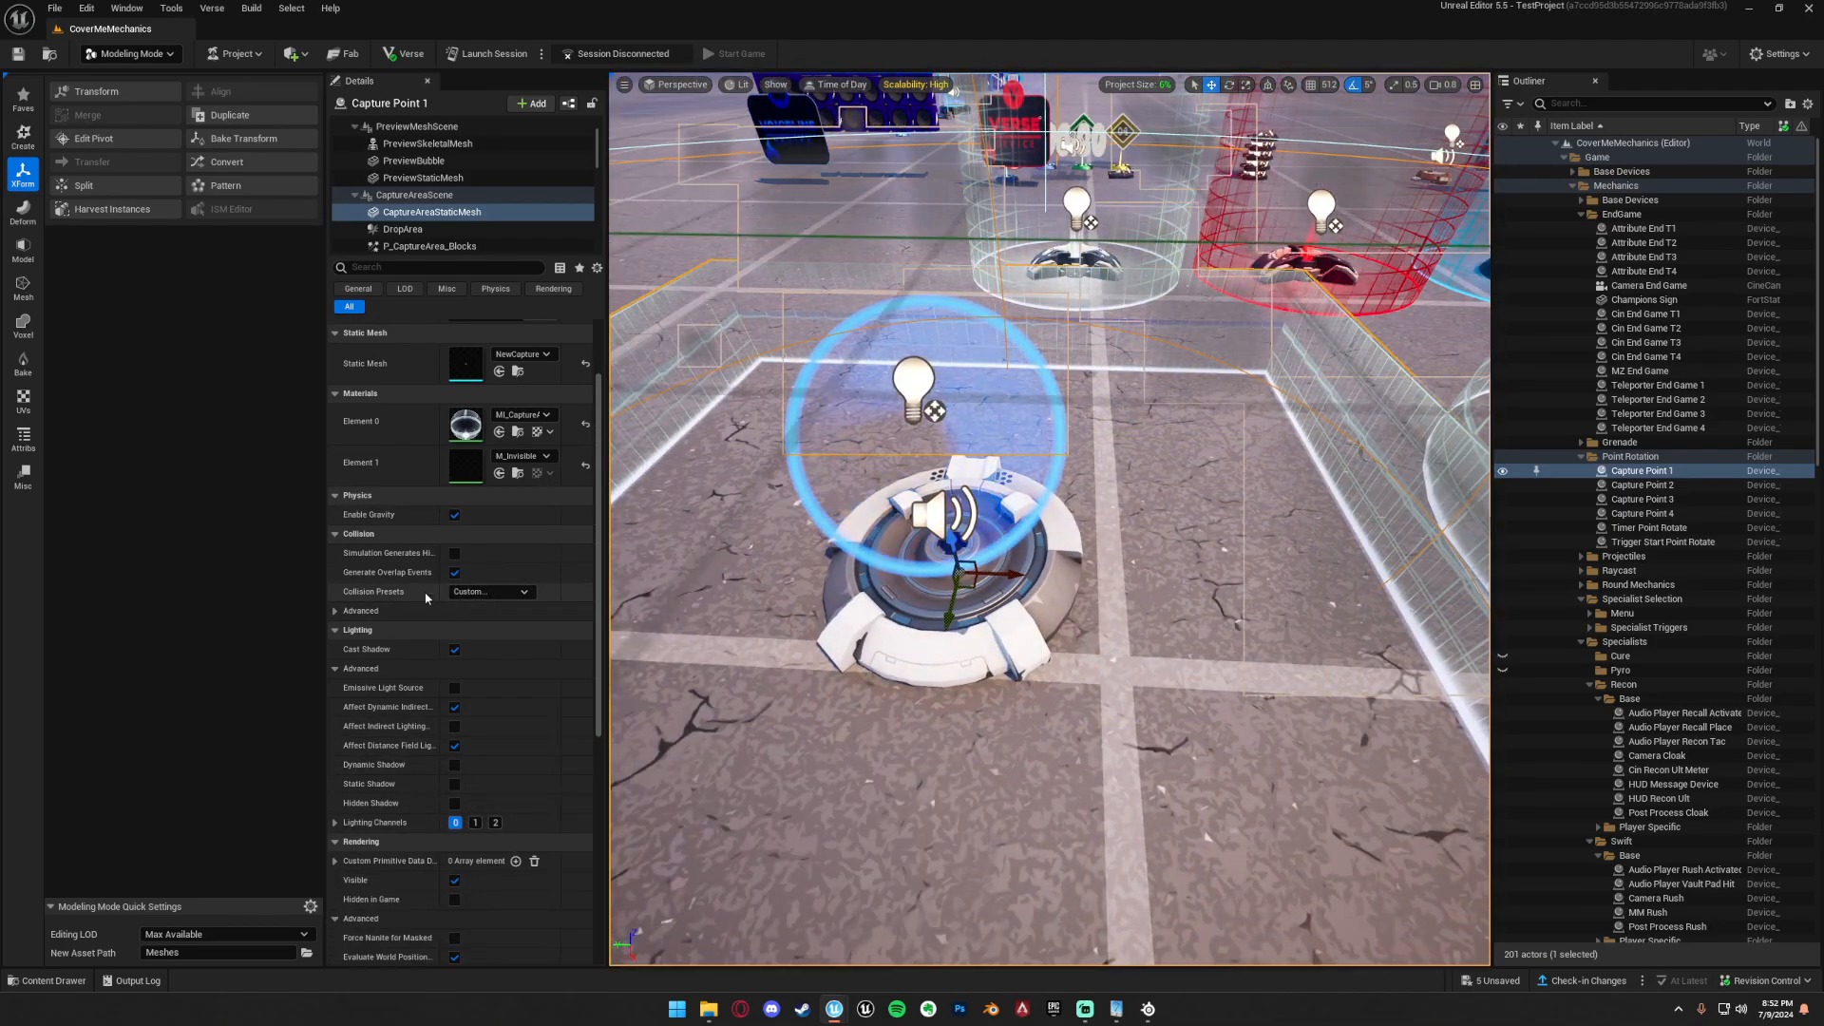
pyautogui.moveTo(855, 608); pyautogui.dragTo(666, 598, button='right')
pyautogui.moveTo(1025, 624); pyautogui.dragTo(895, 521, button='right')
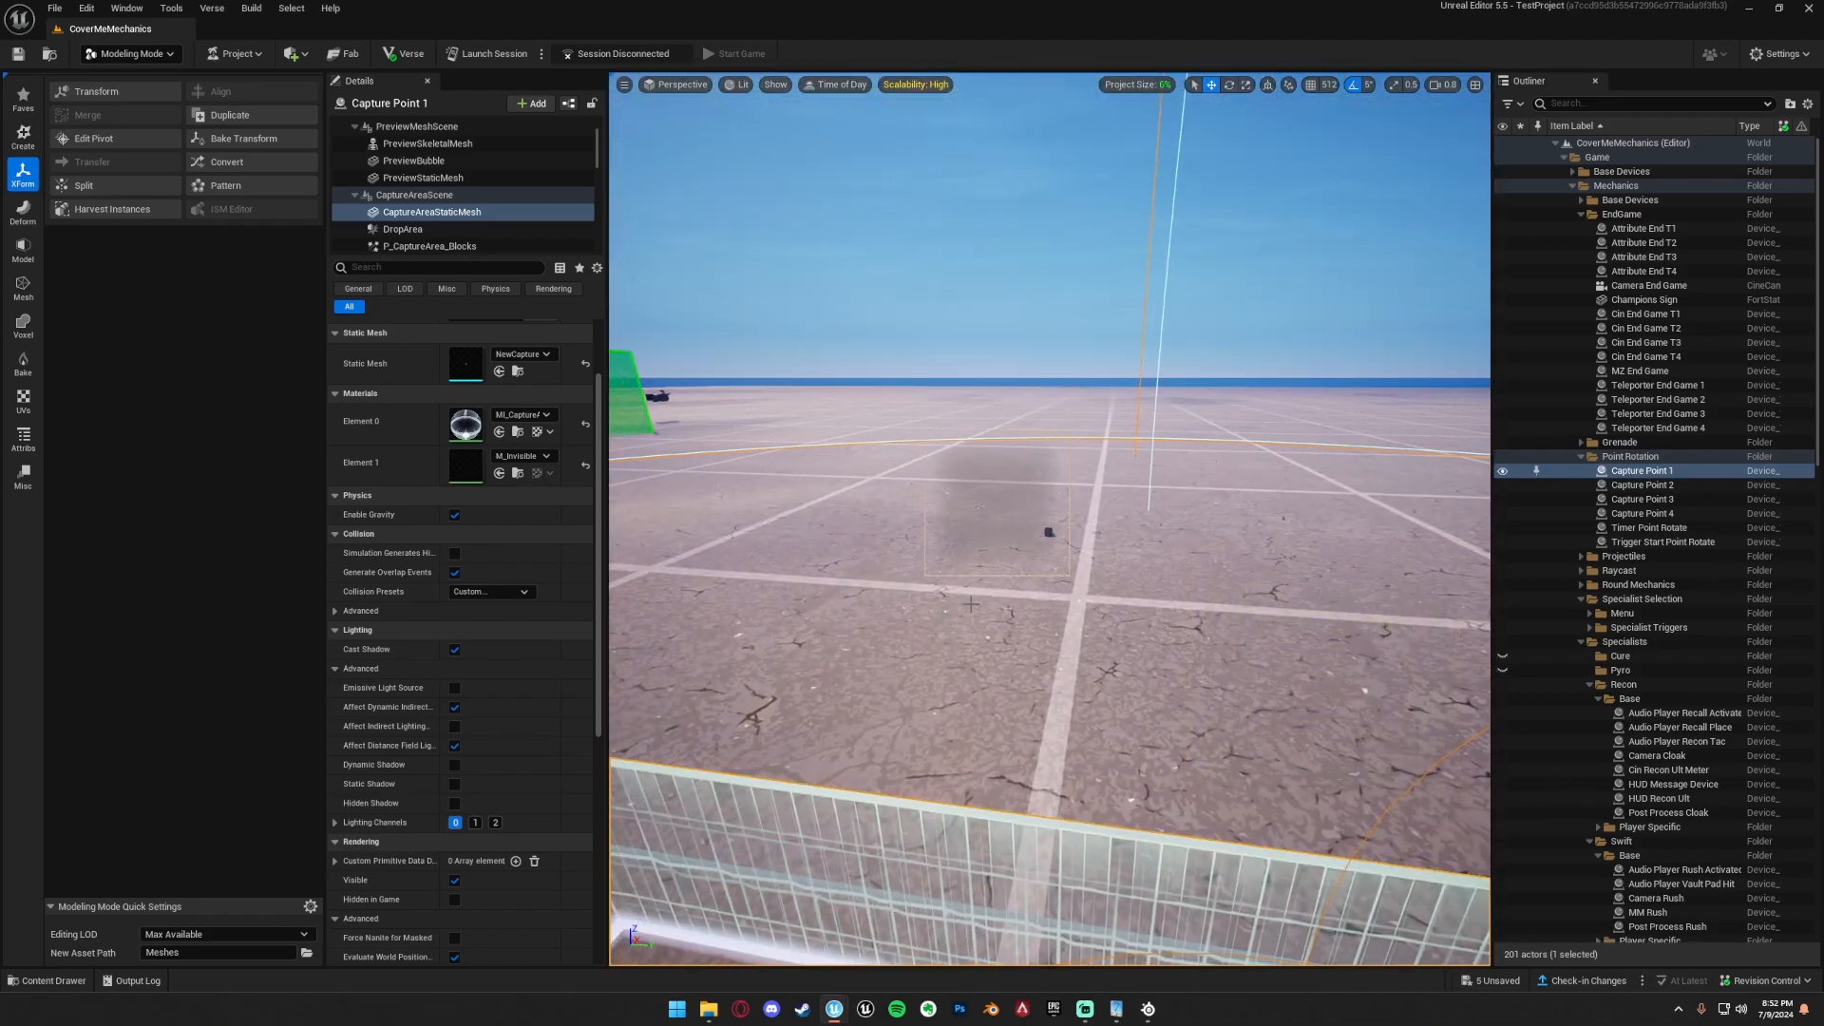
pyautogui.moveTo(1025, 625); pyautogui.dragTo(941, 456, button='right')
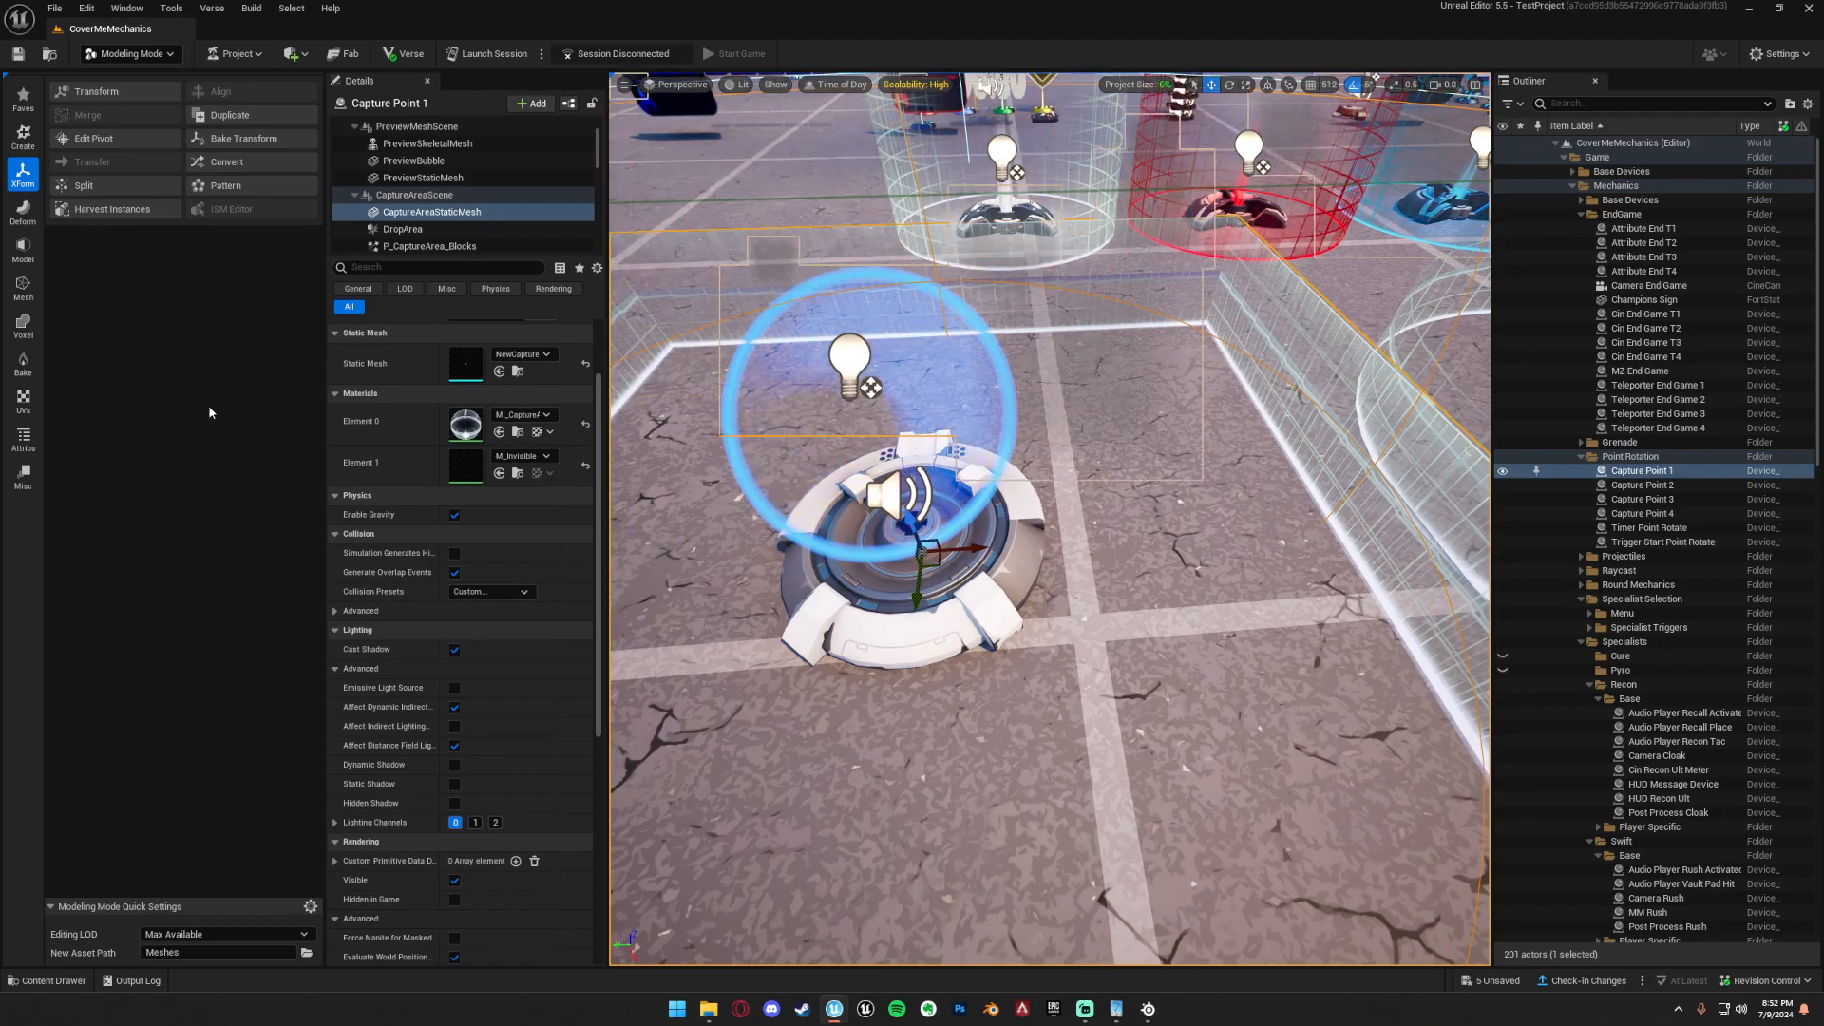
pyautogui.moveTo(1027, 608); pyautogui.dragTo(703, 447, button='right')
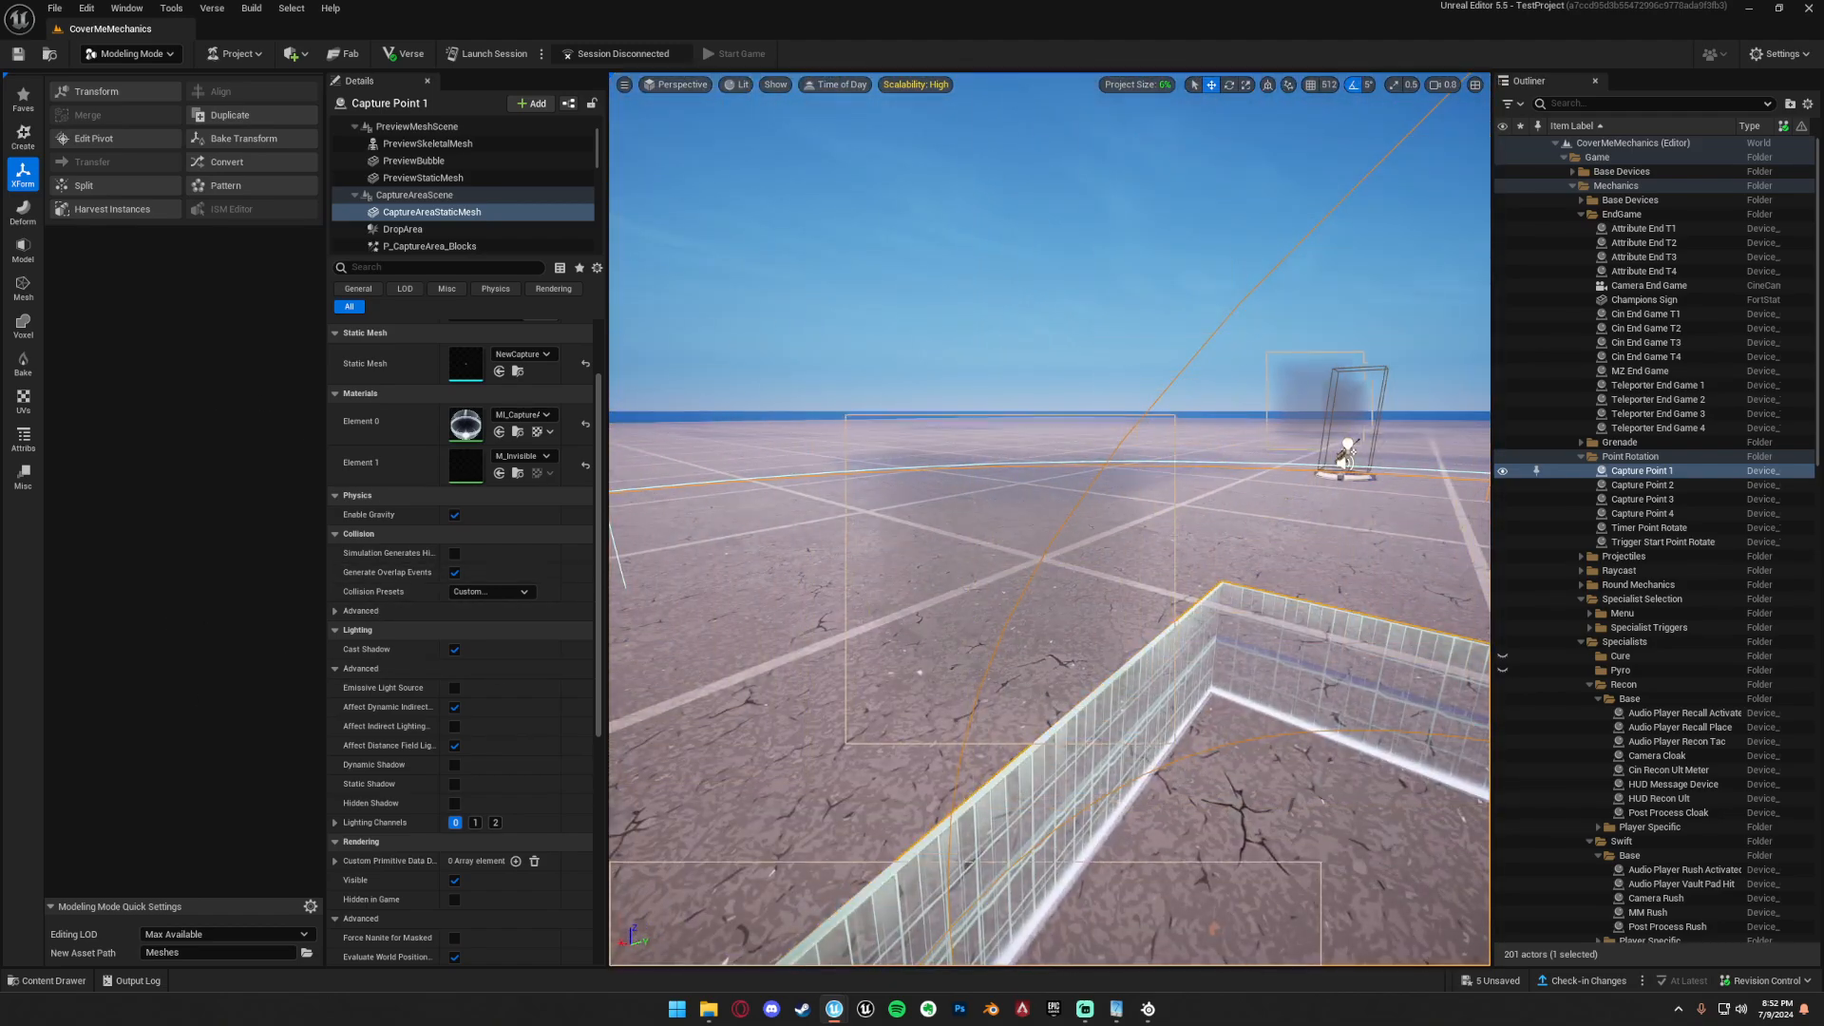